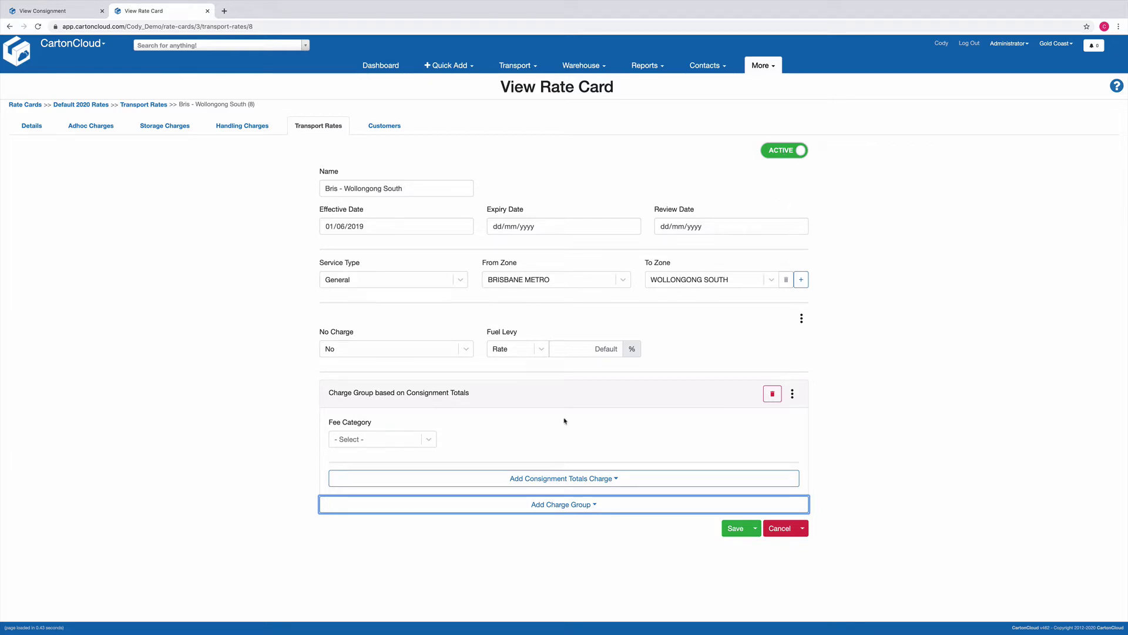
Set the charge group's fee category to Delivery and enable Charge Weight with a cubic conversion rate of 333.33.
click(428, 440)
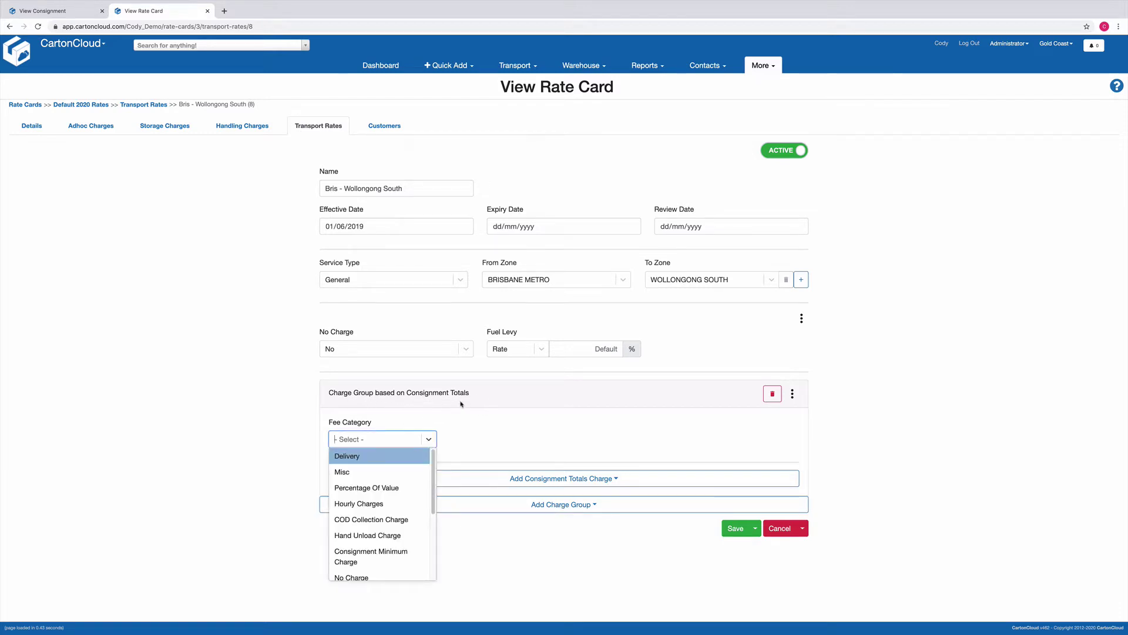
click(356, 457)
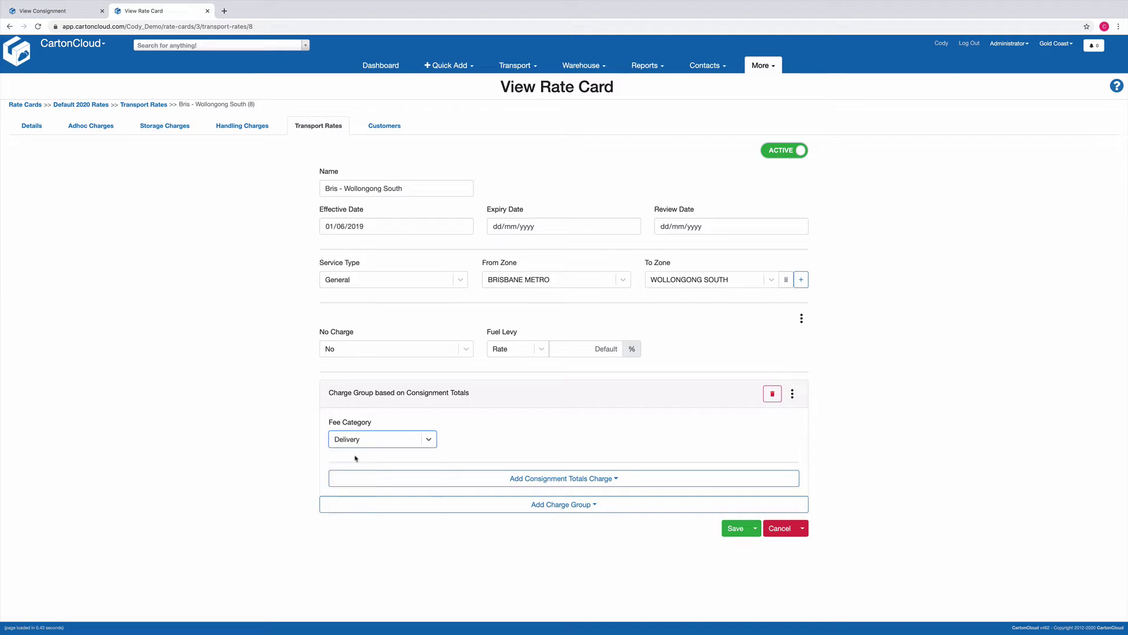
click(792, 394)
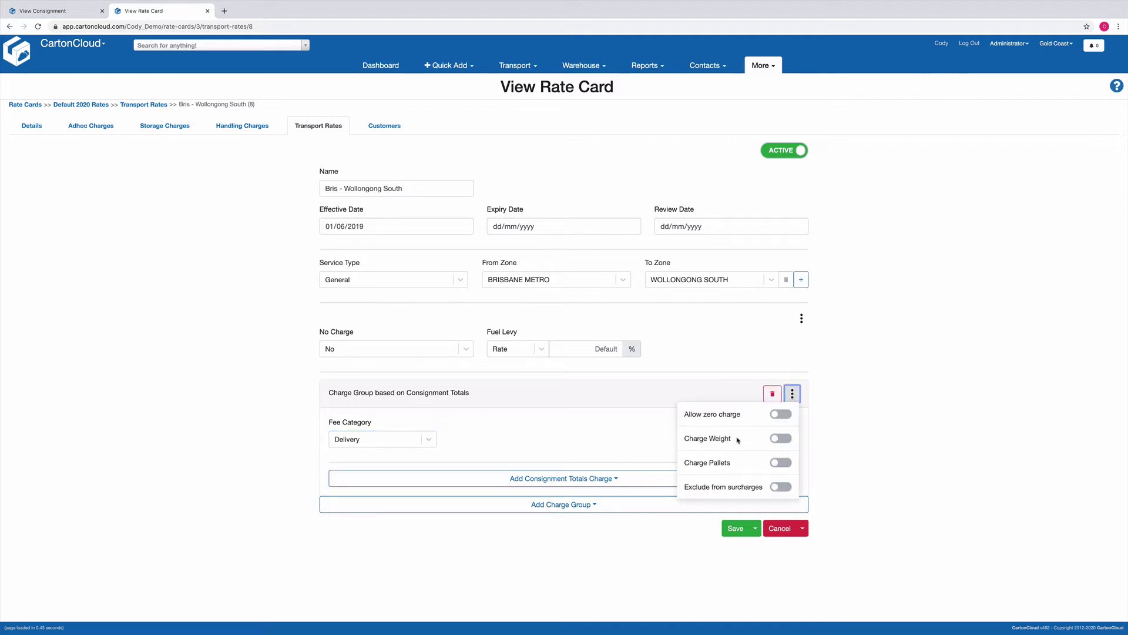
click(781, 438)
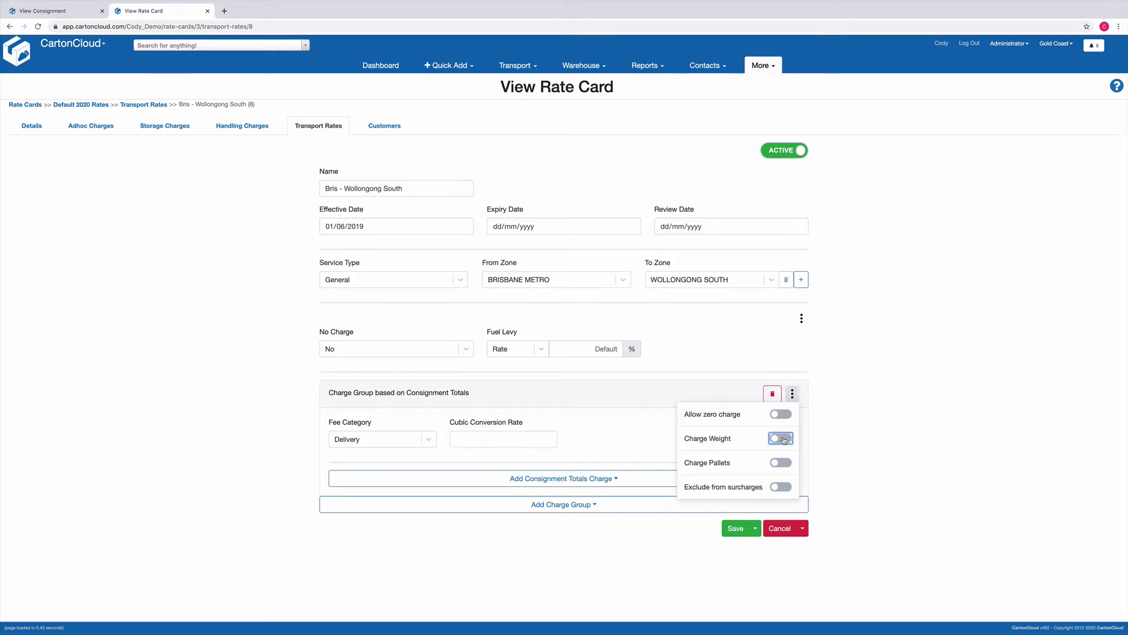
click(533, 441)
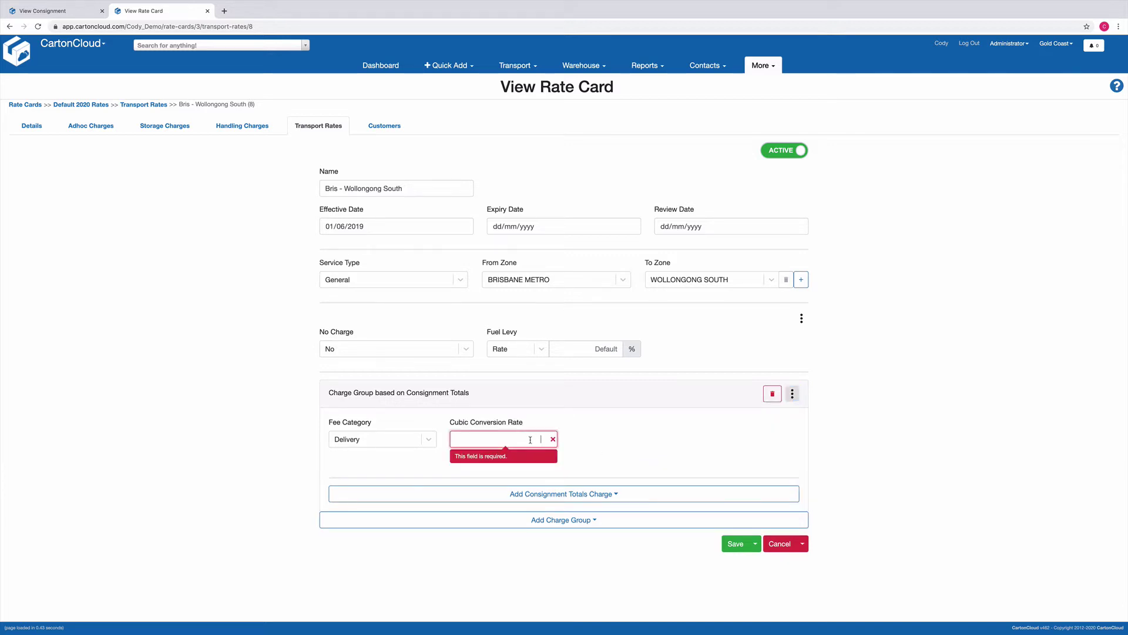
text(33)
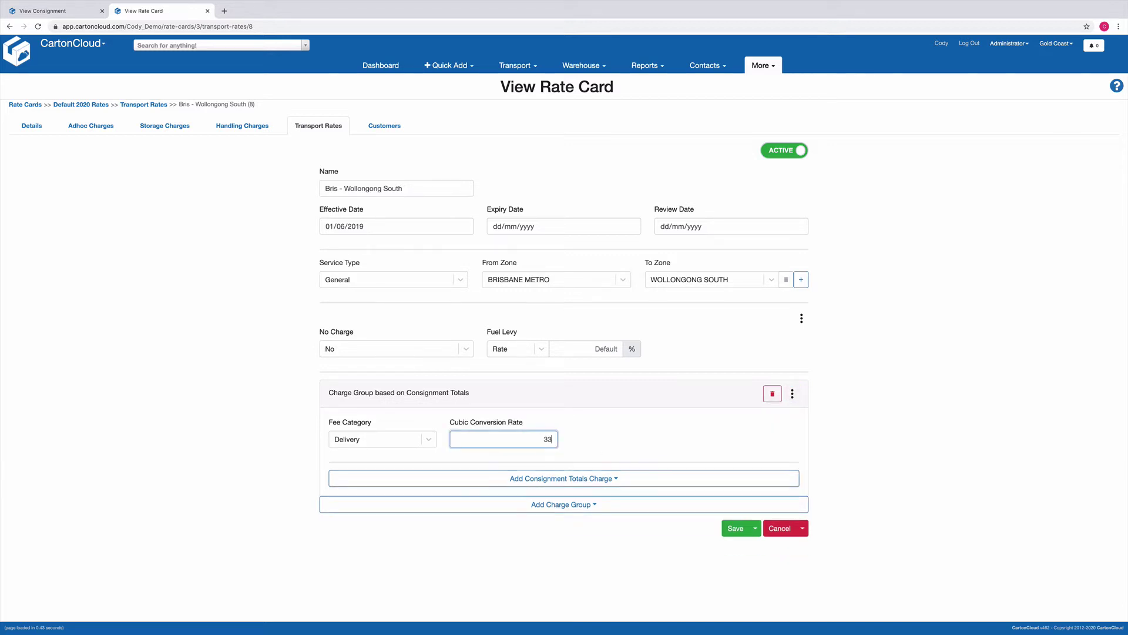
text(3.33)
Add a Sliding Scale consignment totals charge based on Charge Weight to the charge group.
click(599, 479)
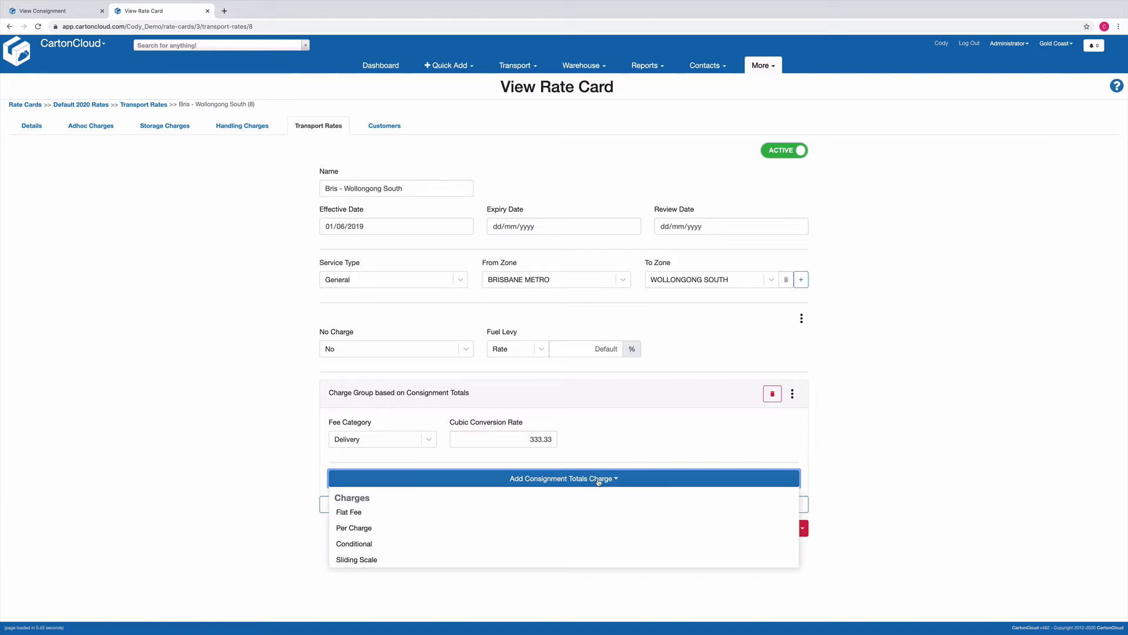
click(381, 560)
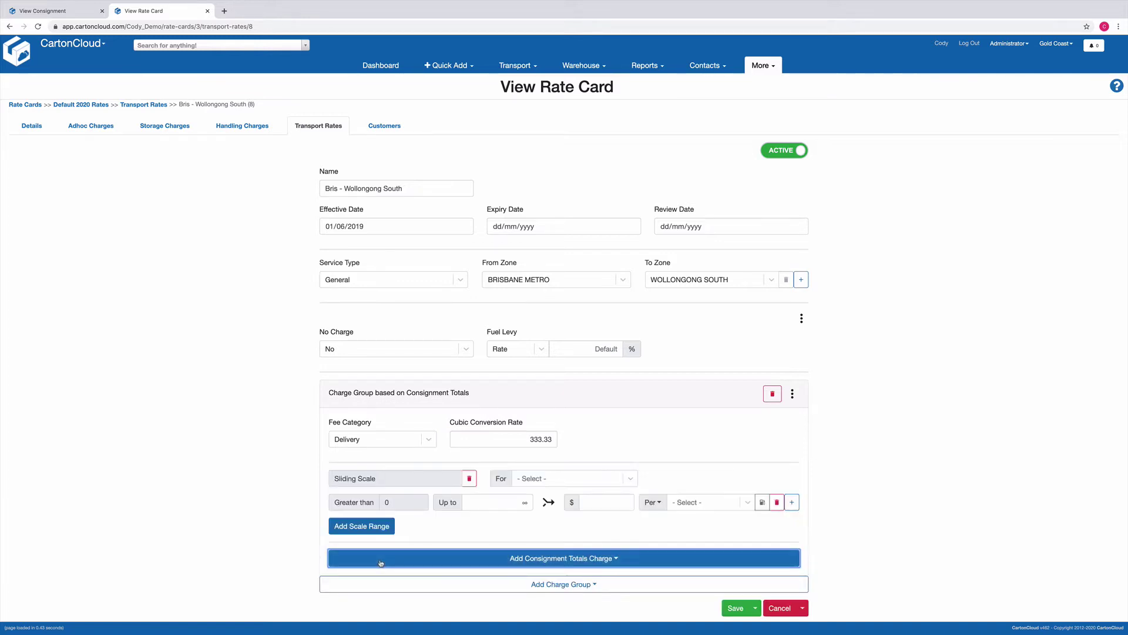
click(581, 478)
click(563, 590)
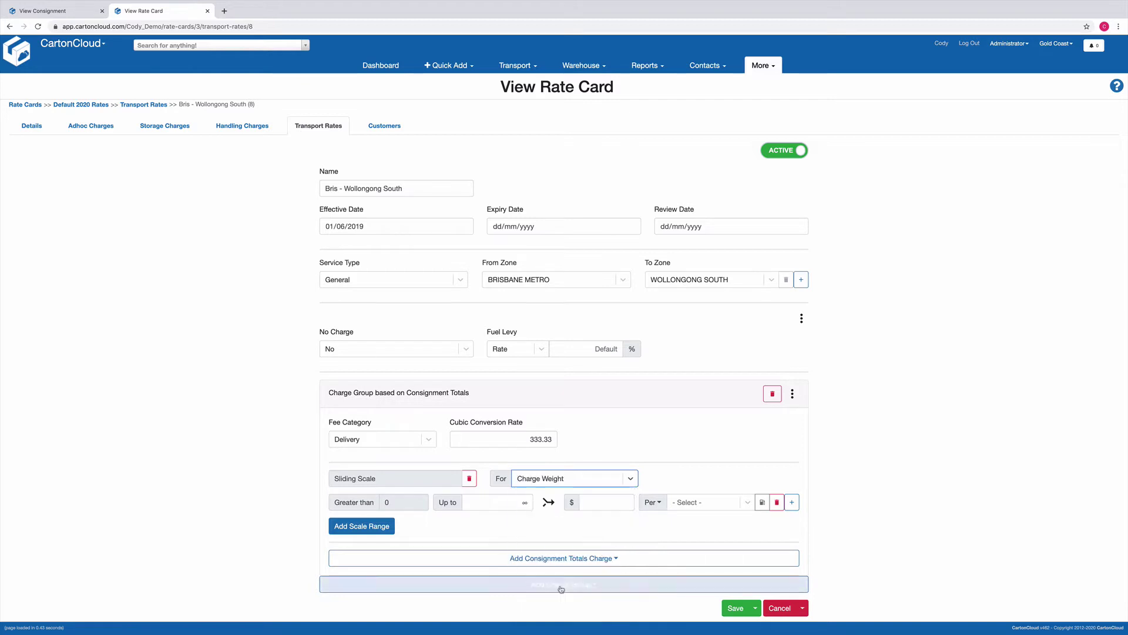
Set the first scale range to go up to 50 with a flat fee of $45.00.
click(506, 502)
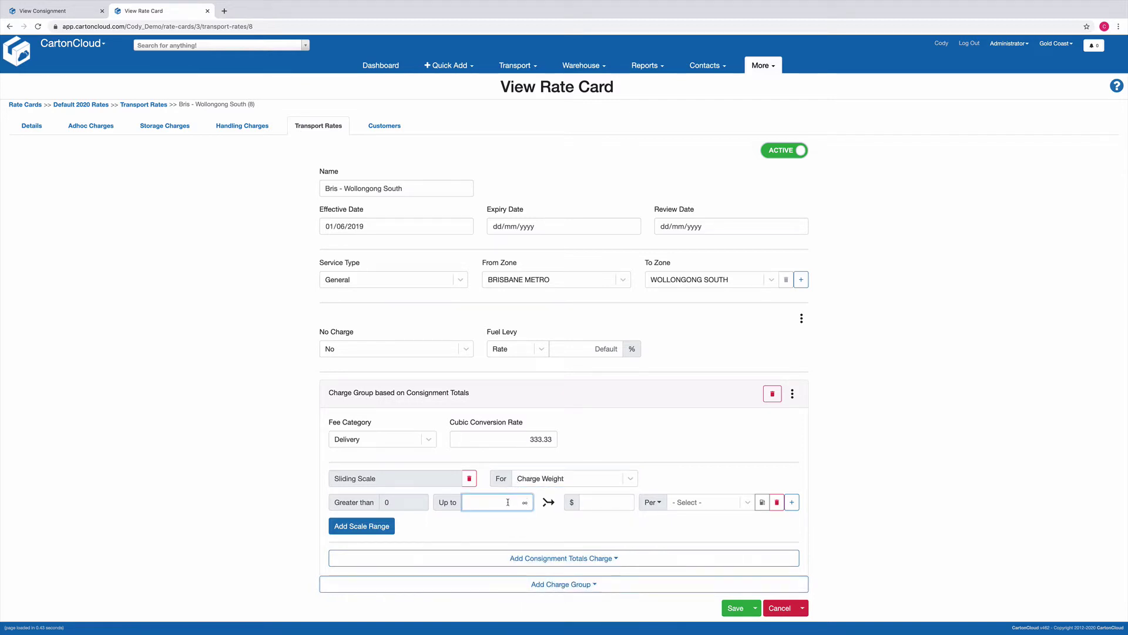
text(50)
click(661, 507)
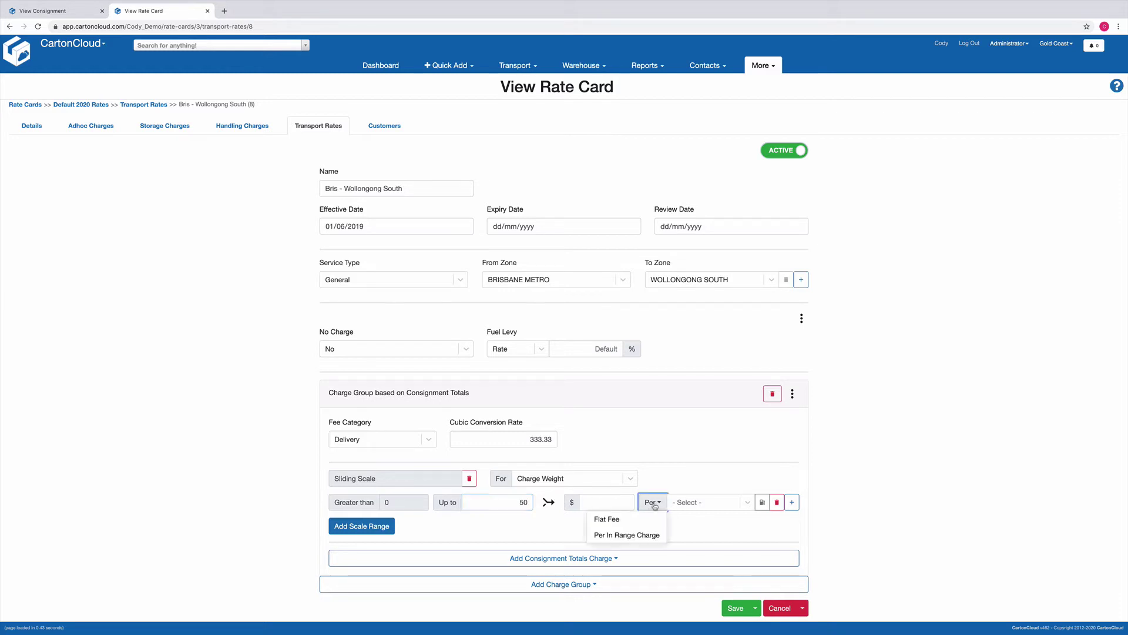
click(608, 517)
click(679, 505)
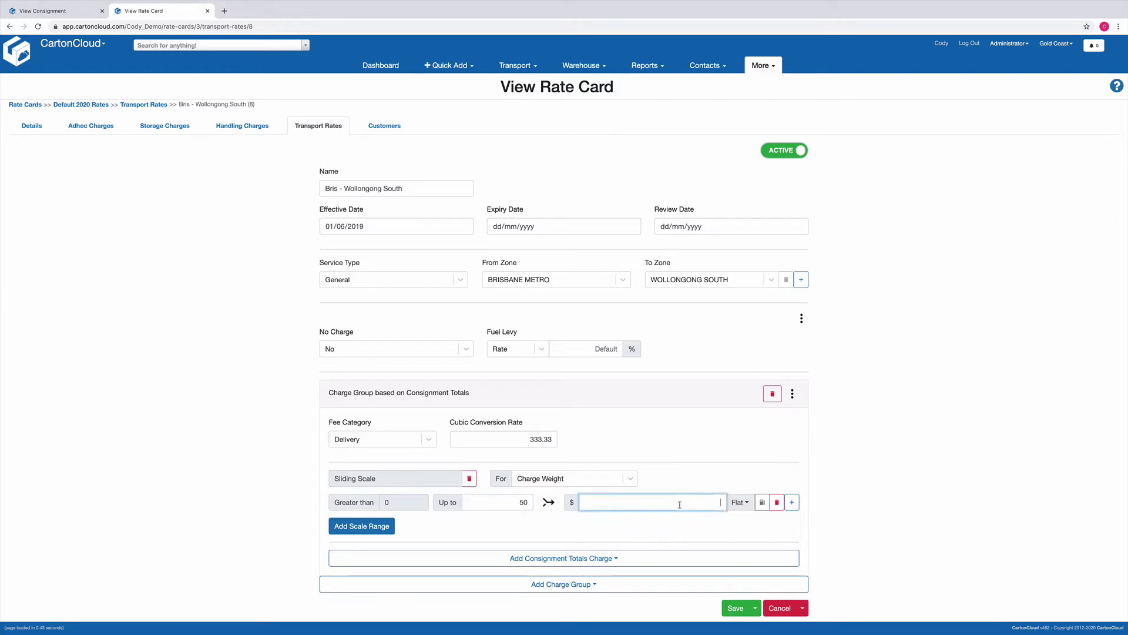
text(45.00)
key(Tab)
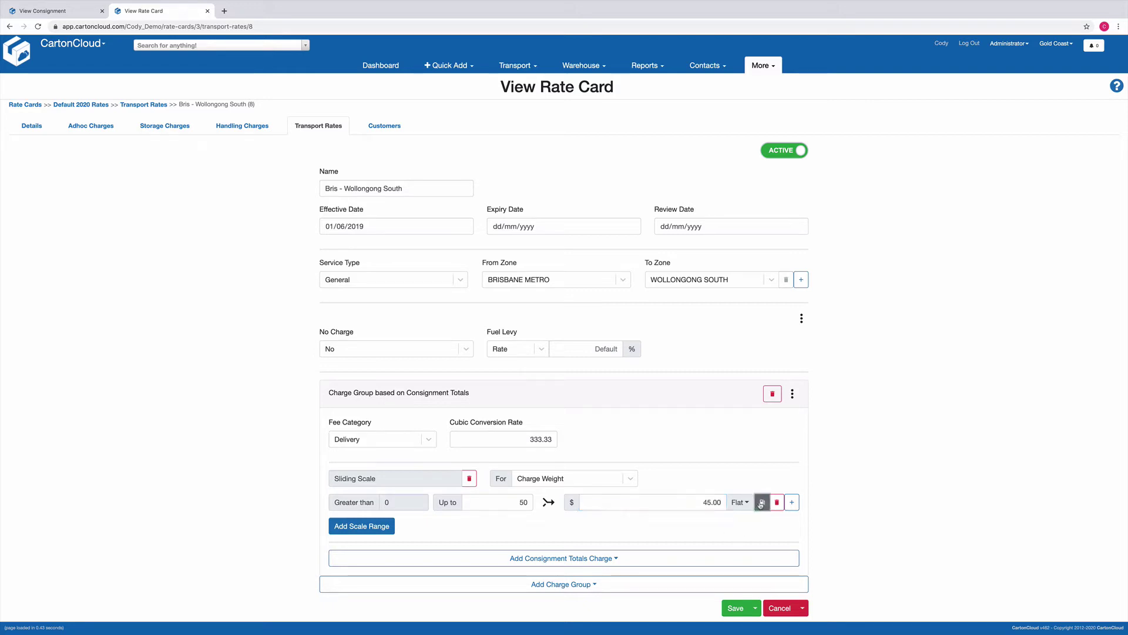
Add a second scale range from 50 up to 200, charged at $0.54 per Charge Weight.
click(363, 526)
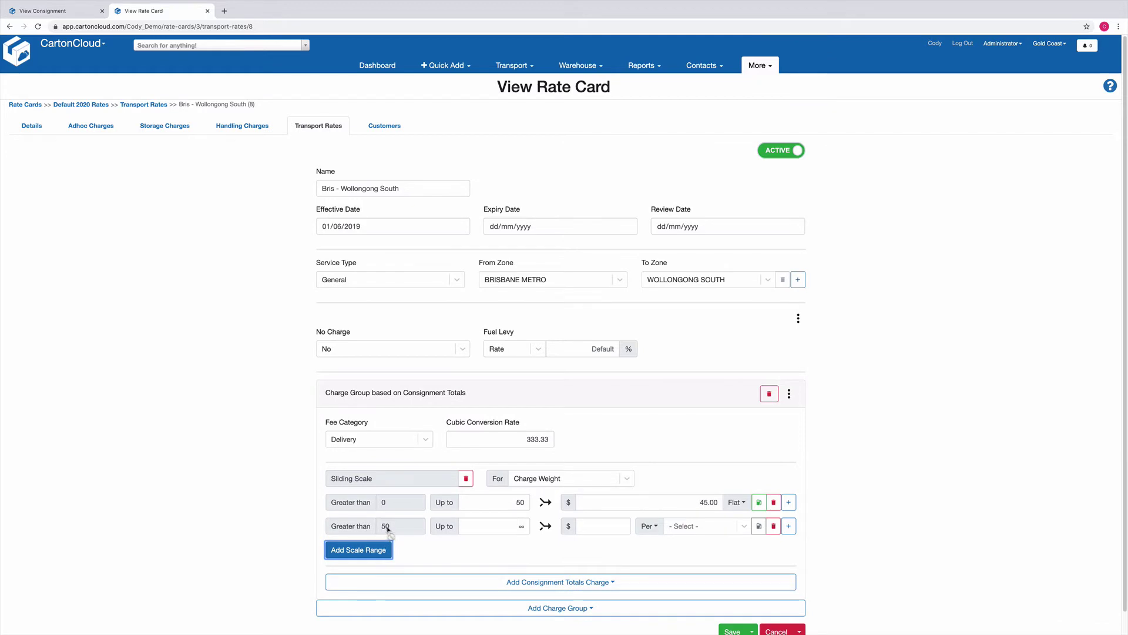
click(494, 526)
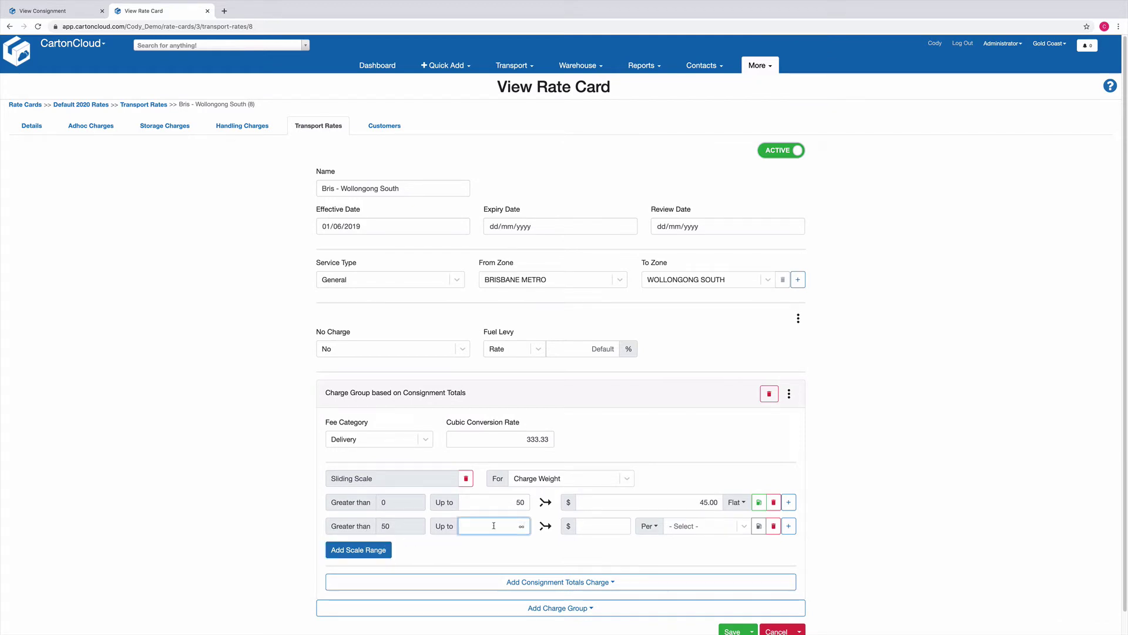
text(200)
click(610, 528)
text(0)
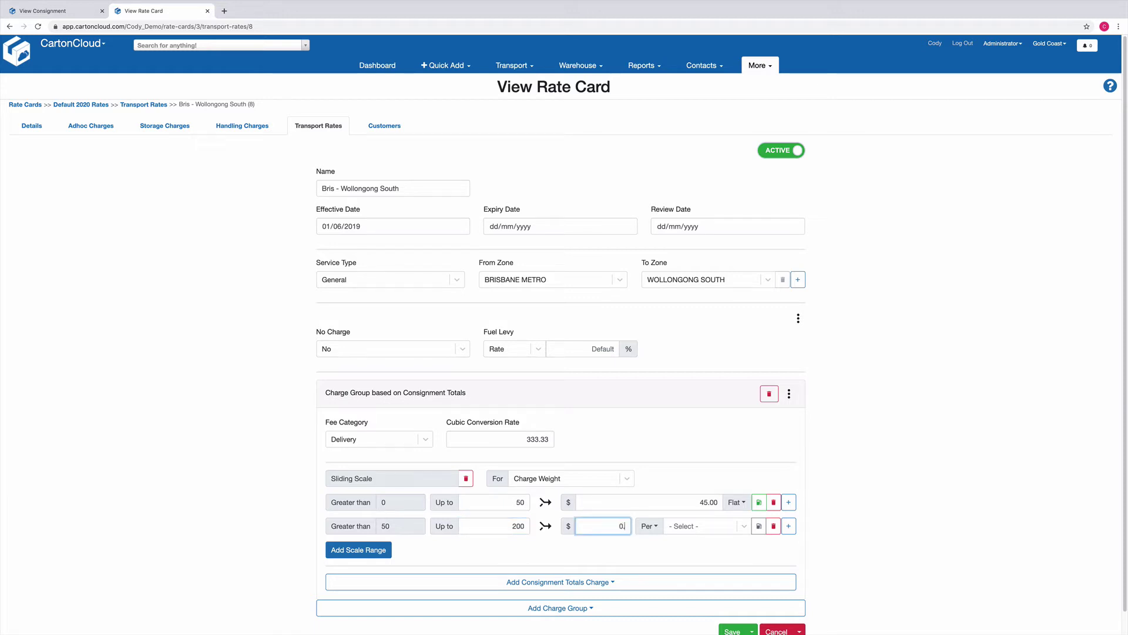
text(.54)
click(742, 526)
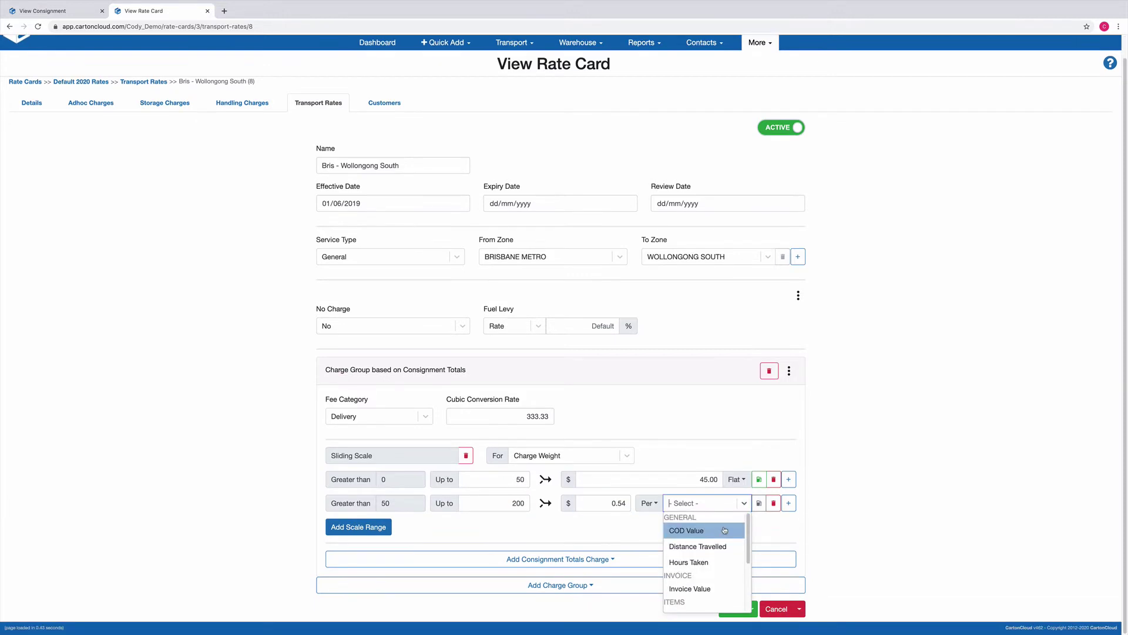
click(694, 601)
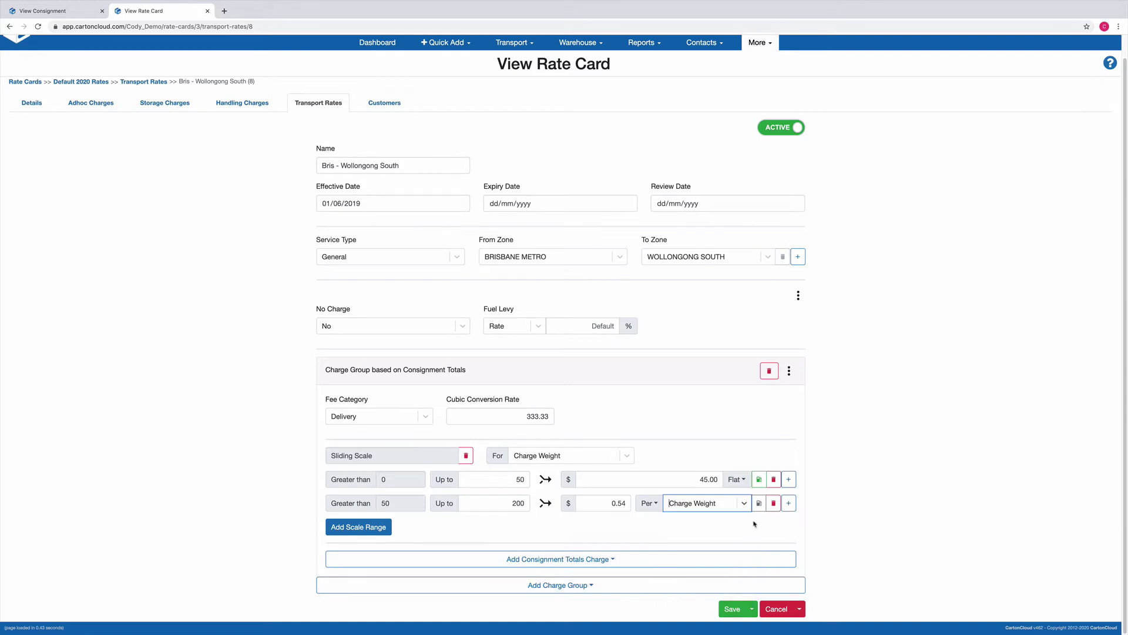
Add a third scale range from 200 up to 500, charged at $0.44 per Charge Weight.
click(358, 527)
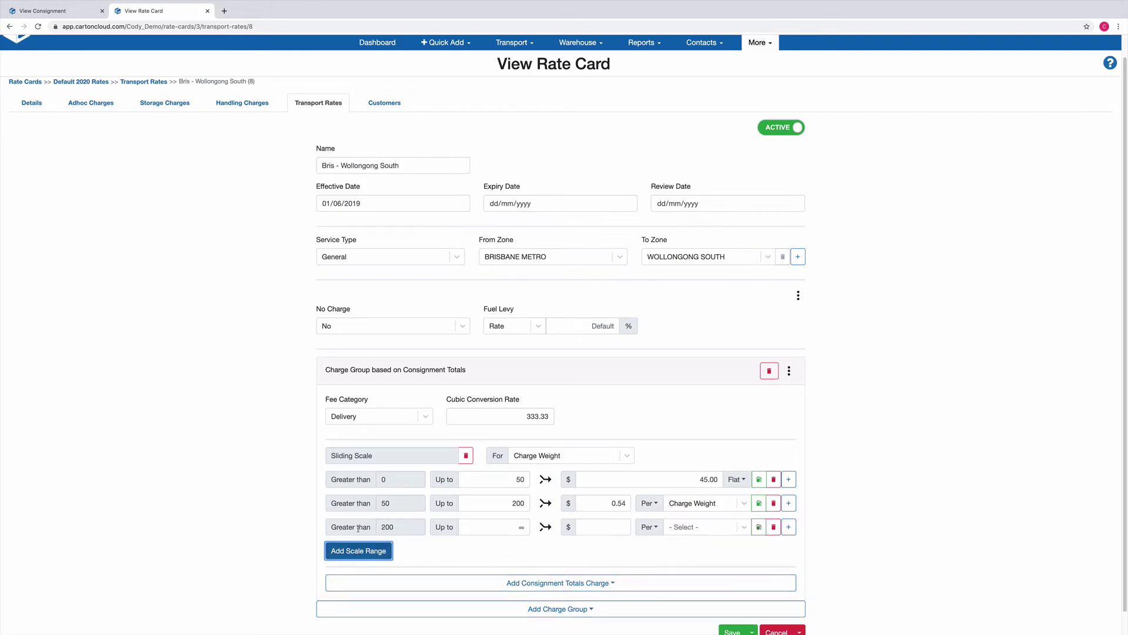
click(484, 526)
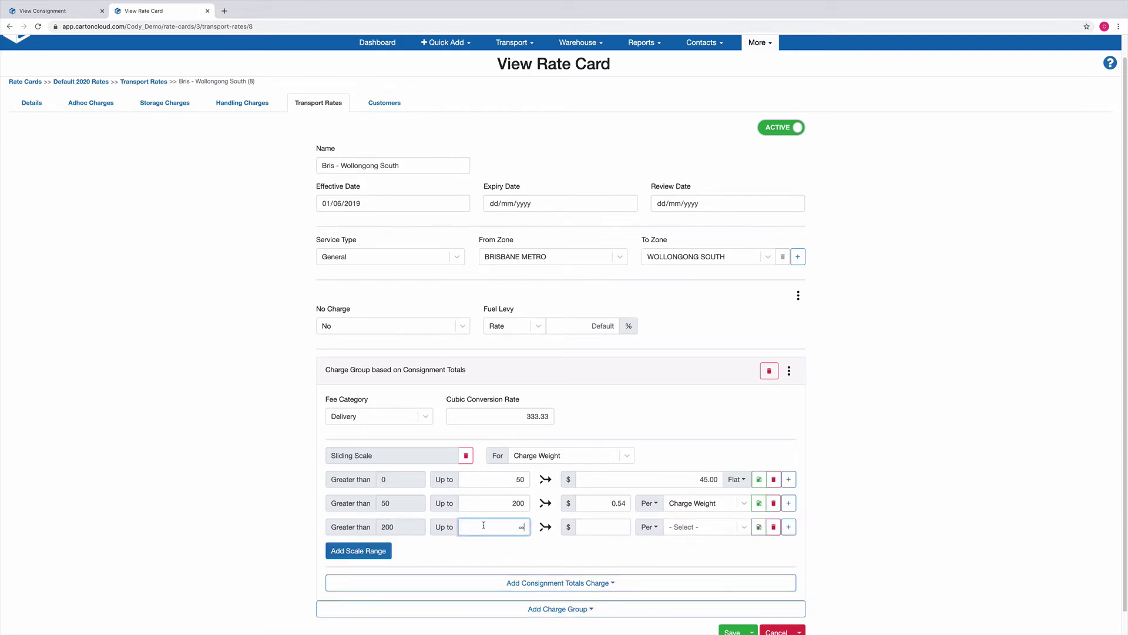
text(500)
click(602, 527)
text(0.44)
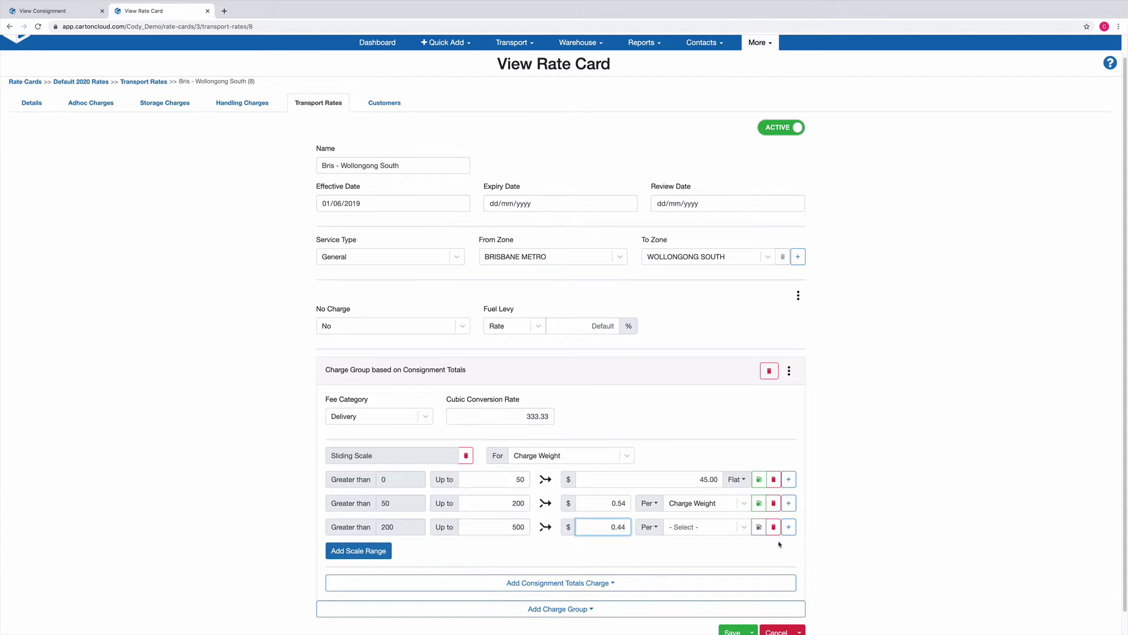
click(705, 527)
scroll(708, 553, down, 1)
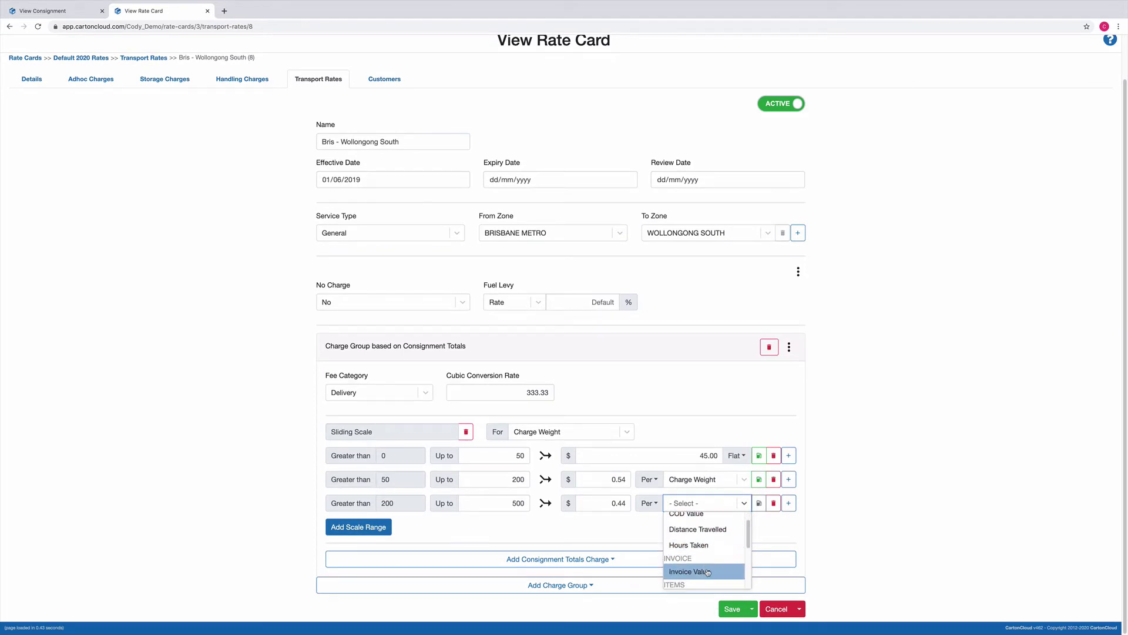
scroll(708, 570, up, 2)
click(711, 539)
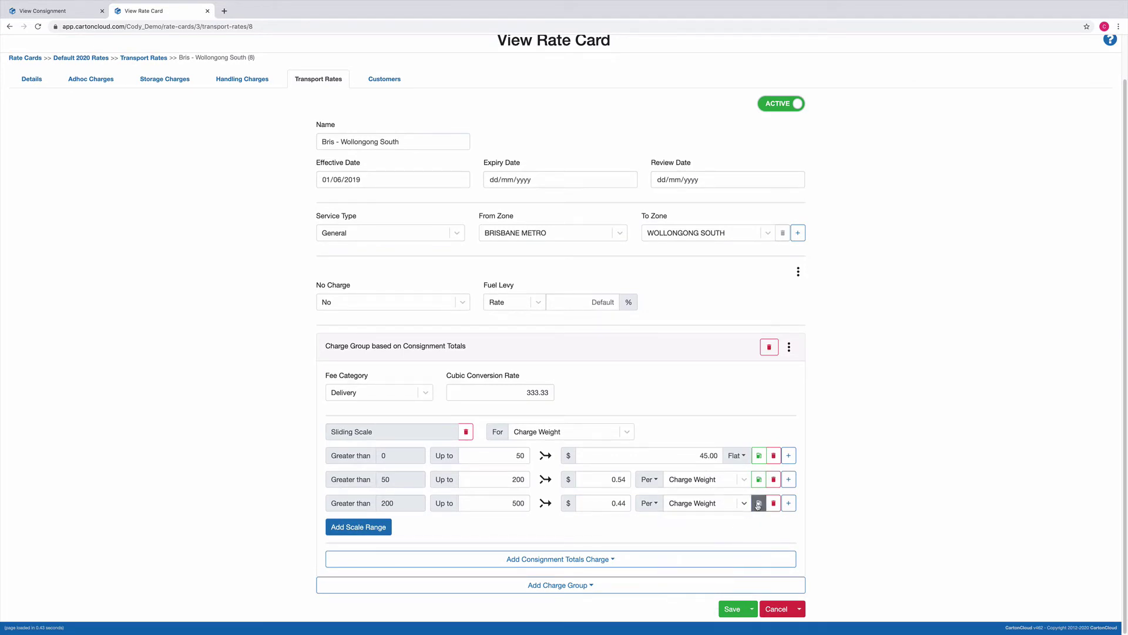
Add a fourth scale range from 500 up to 1000, charged at $0.26 per Charge Weight.
click(375, 529)
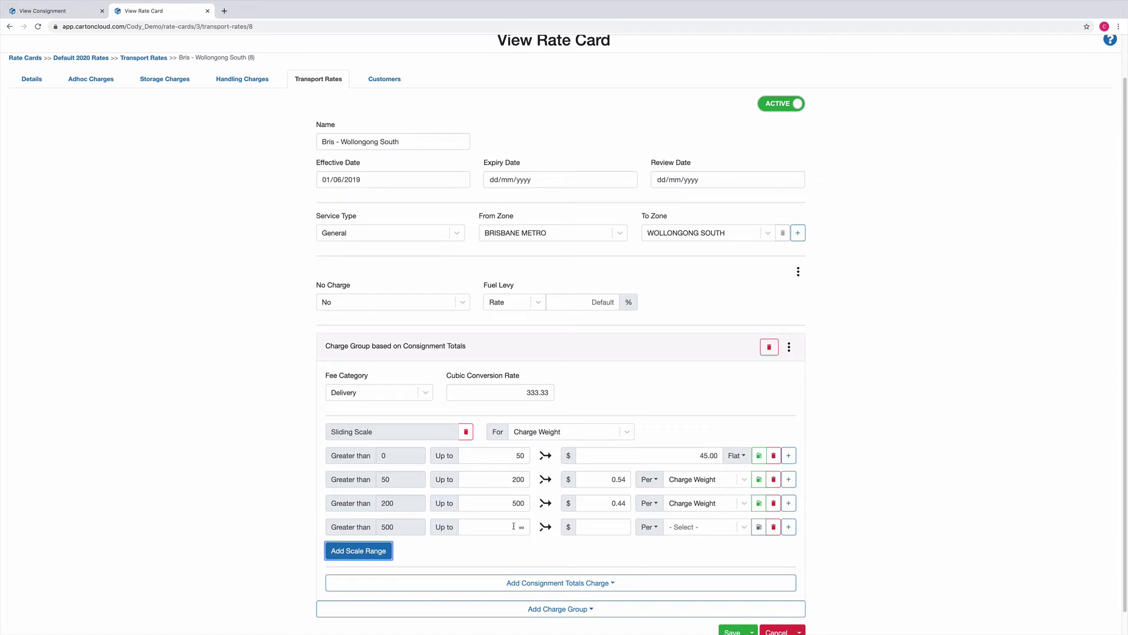
click(513, 526)
text(1000)
click(616, 531)
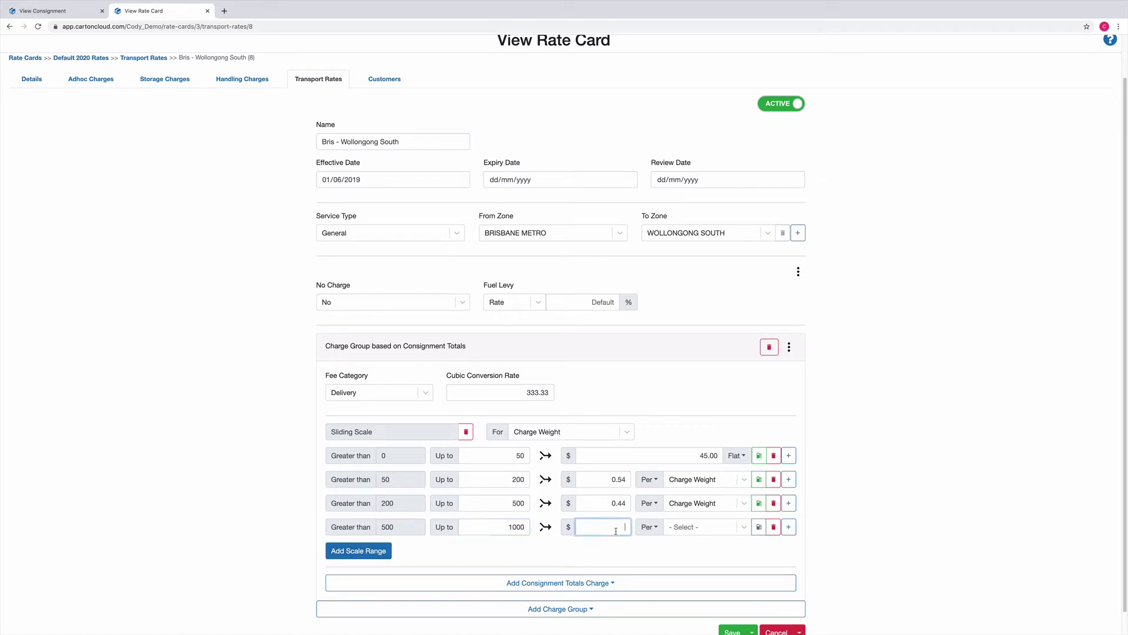
text(0.26)
click(718, 530)
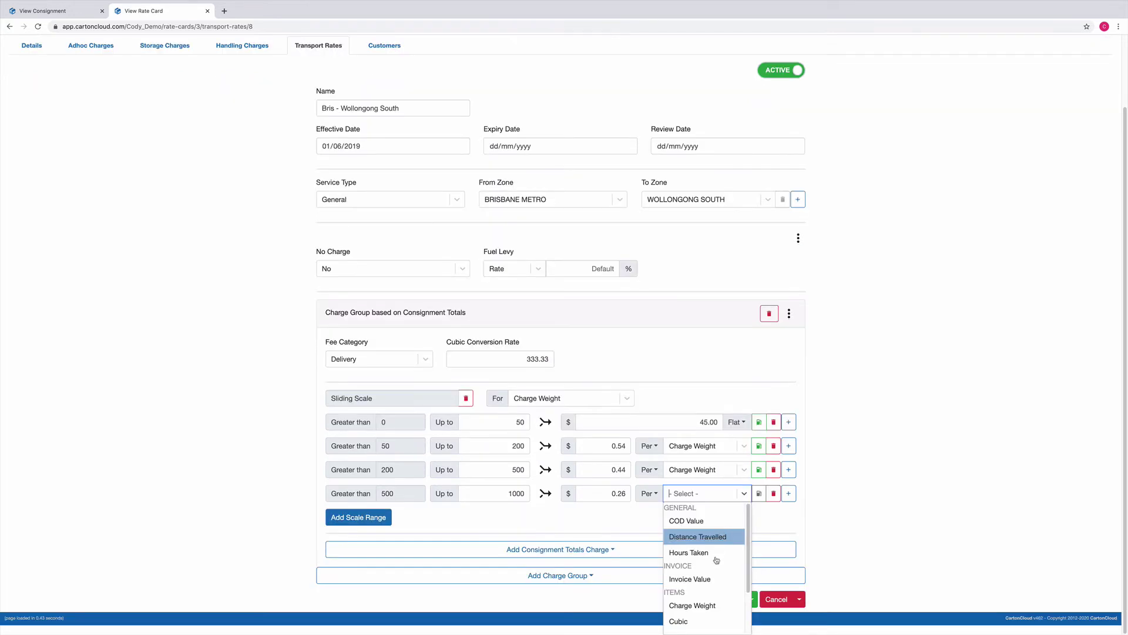
click(718, 604)
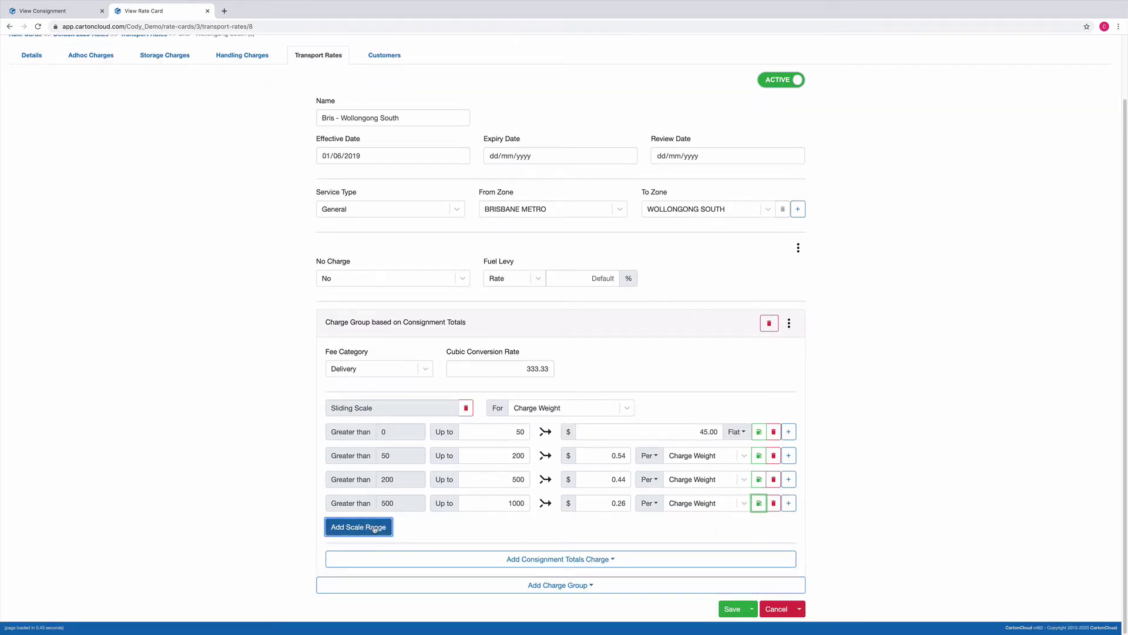
Add a final scale range above 1000 without an upper limit, charged at $0.22 per Charge Weight, and save the rate.
click(373, 529)
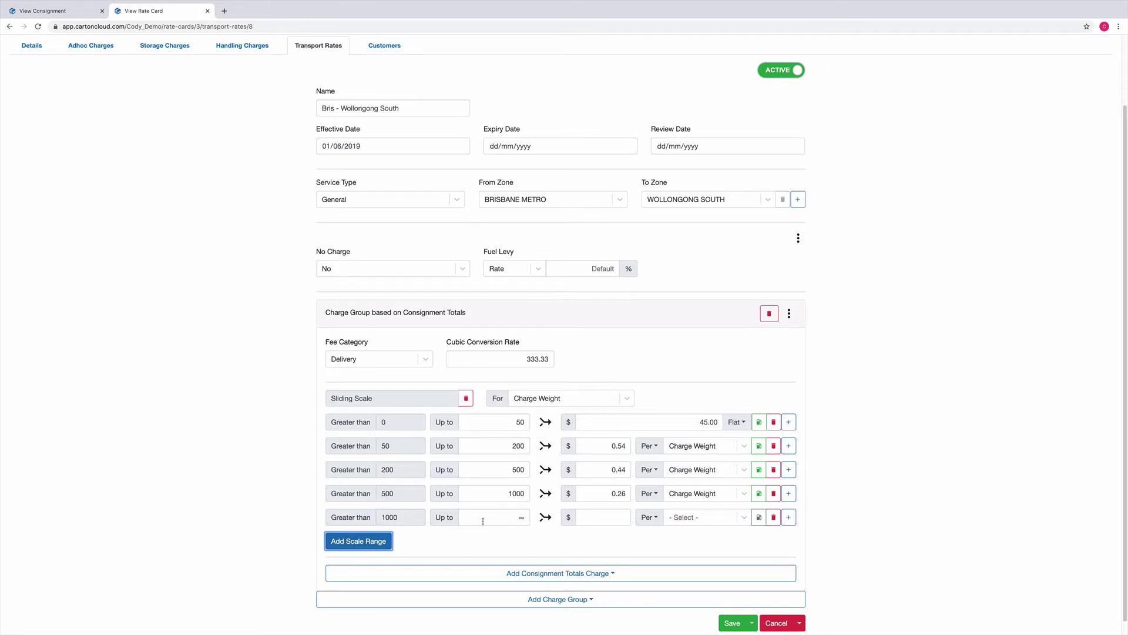
click(606, 519)
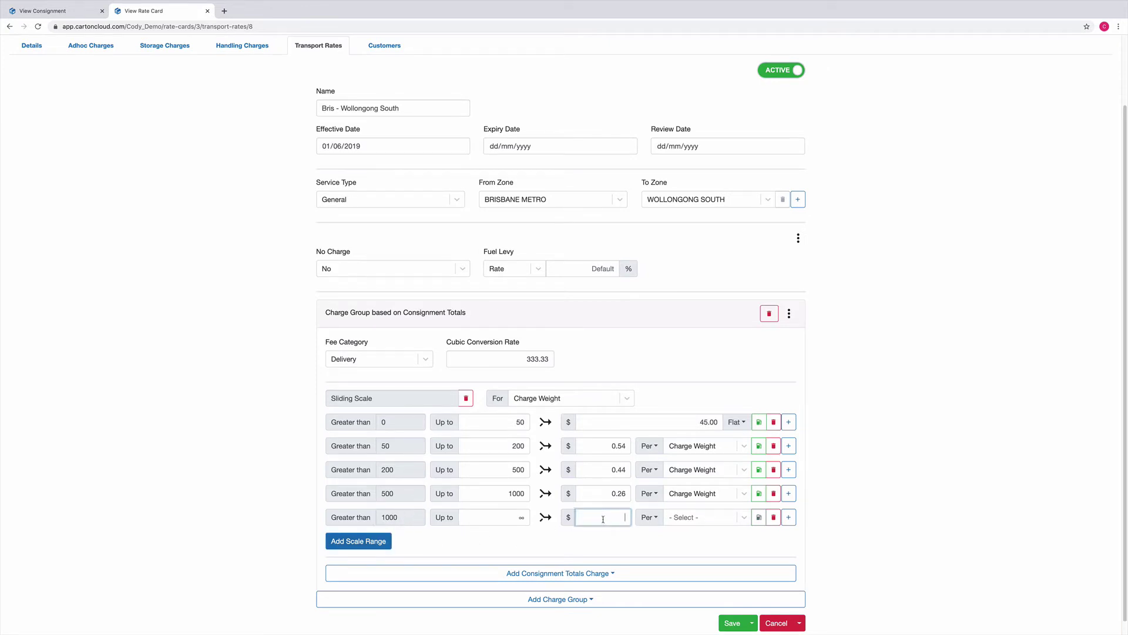
text(0.22)
click(696, 517)
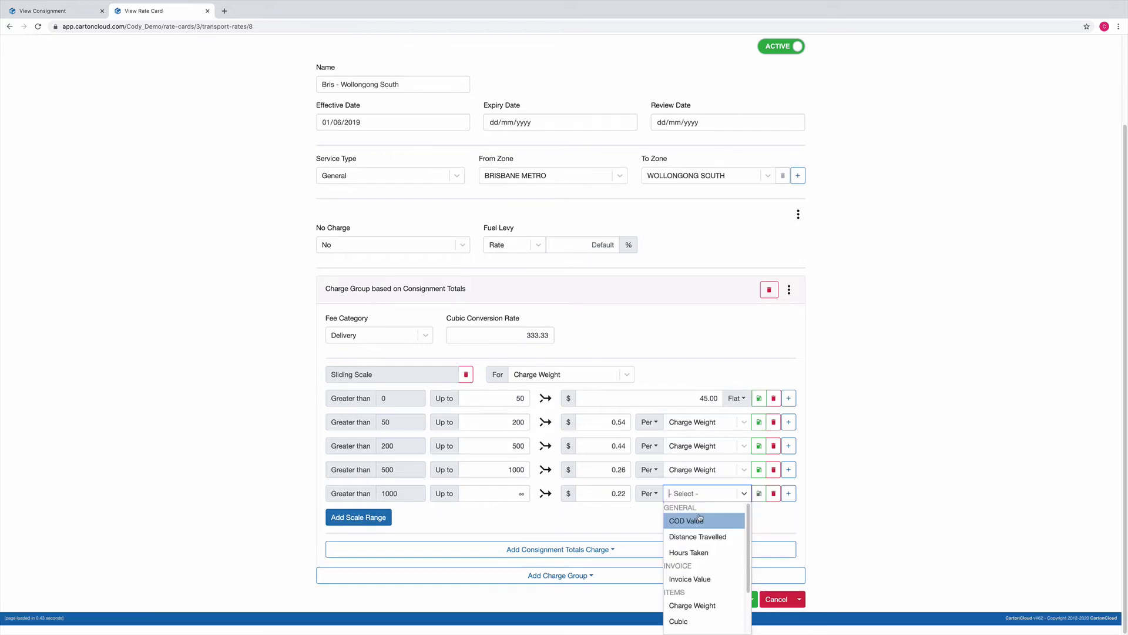
click(698, 606)
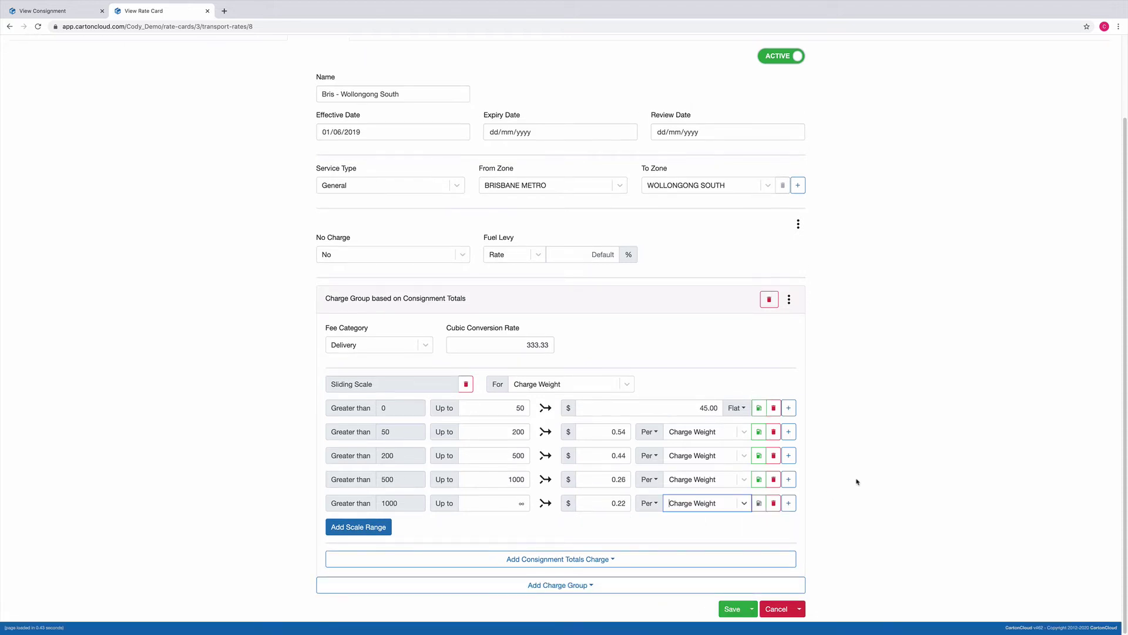
click(732, 609)
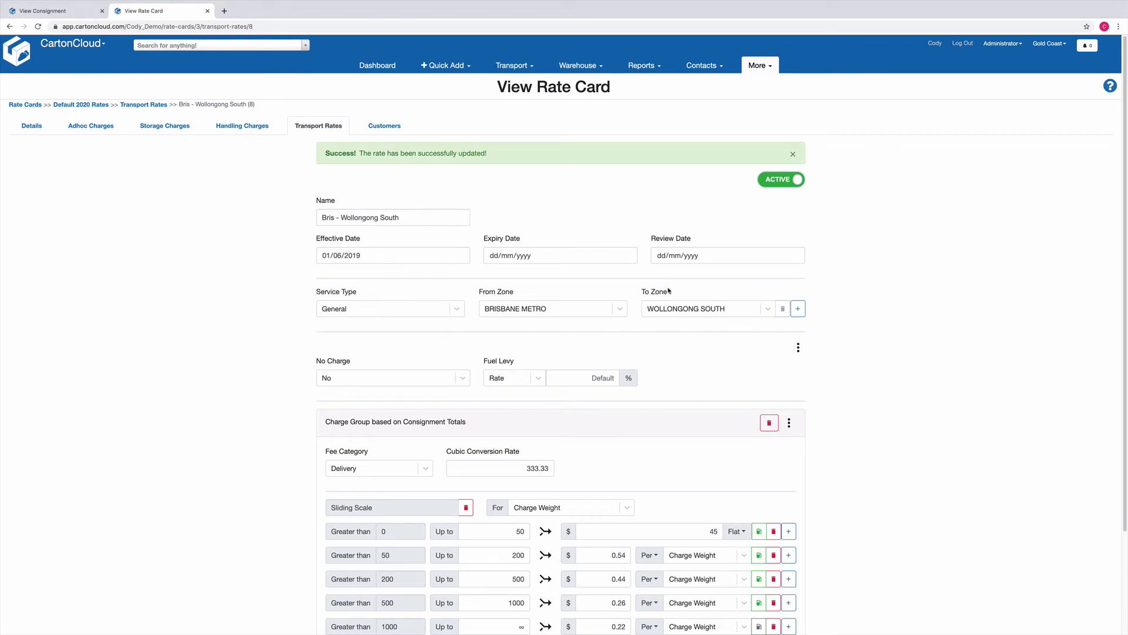
scroll(552, 454, down, 1)
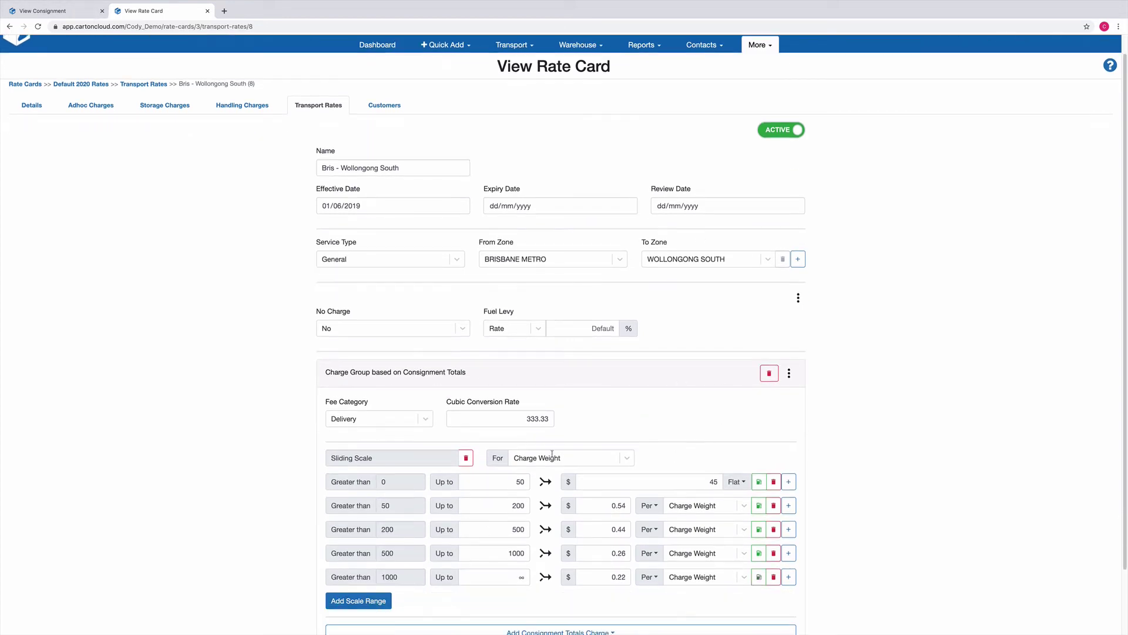
Switch to the View Consignment page and open the charges of Consignment 46.
click(73, 12)
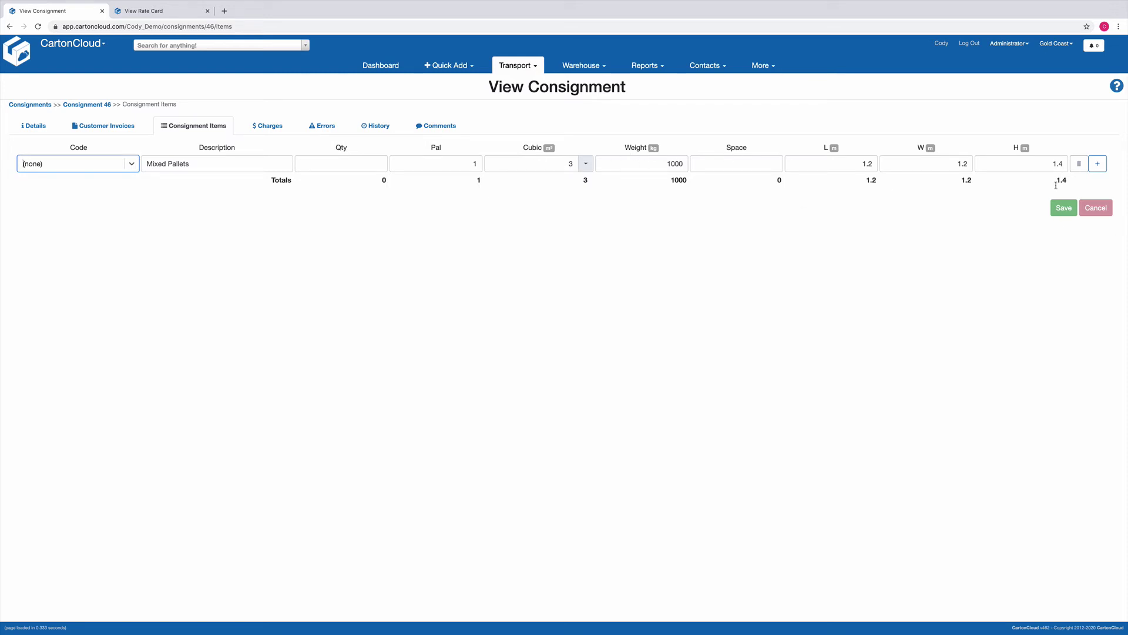
click(274, 126)
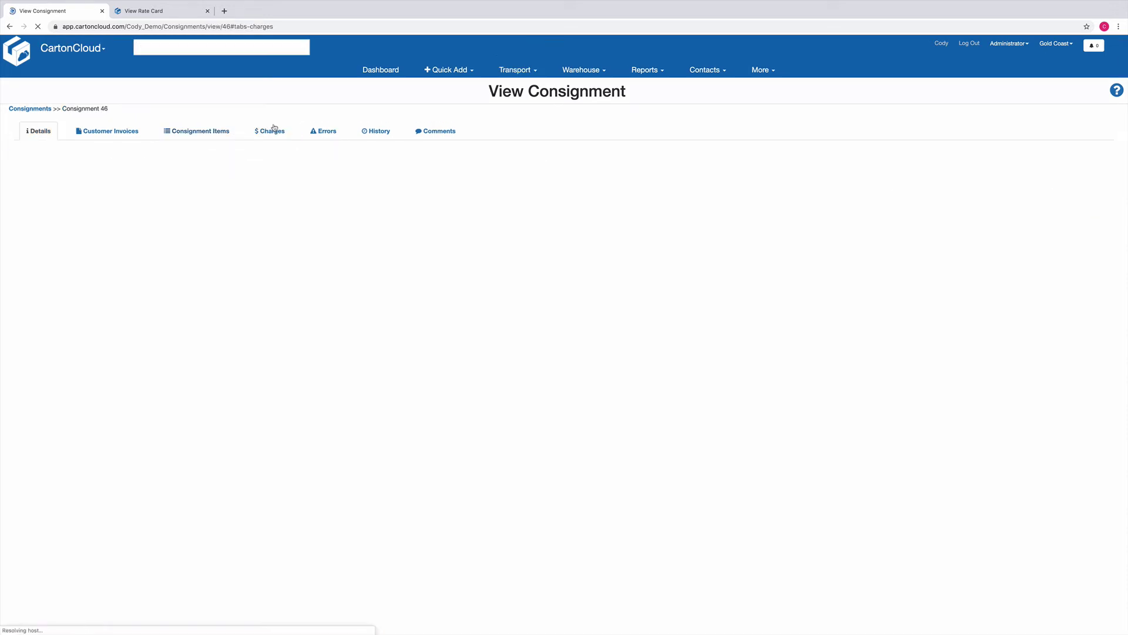
Automatically calculate the income charges for Consignment 46 and save them.
click(195, 333)
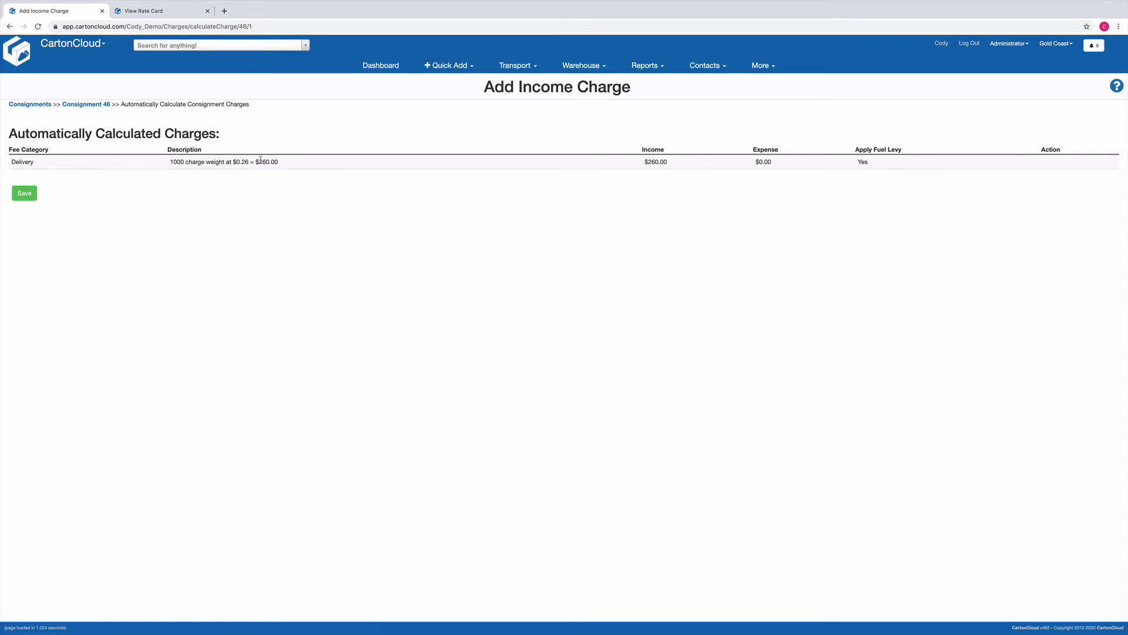
click(24, 195)
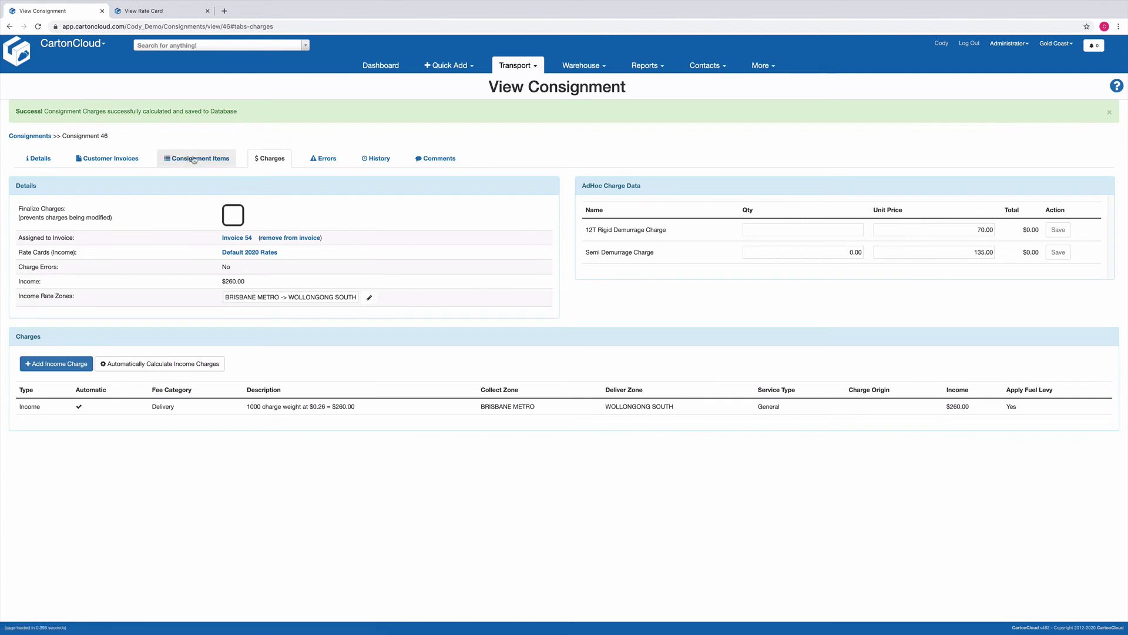
Set the cubic of the Mixed Pallets consignment item to 6 and save the item.
click(194, 159)
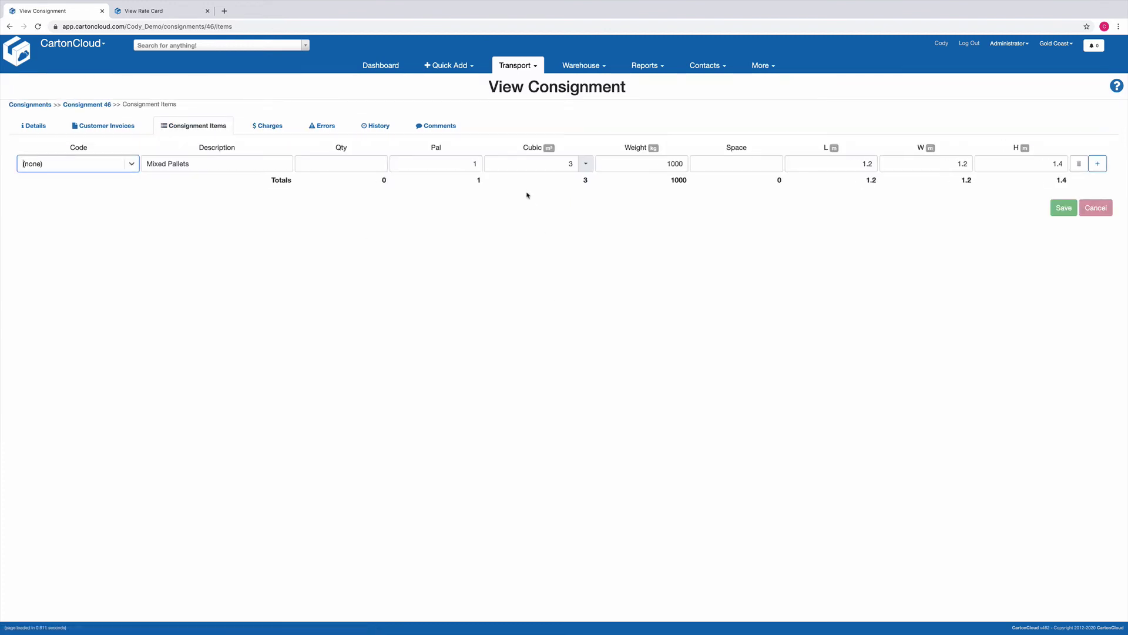
click(544, 164)
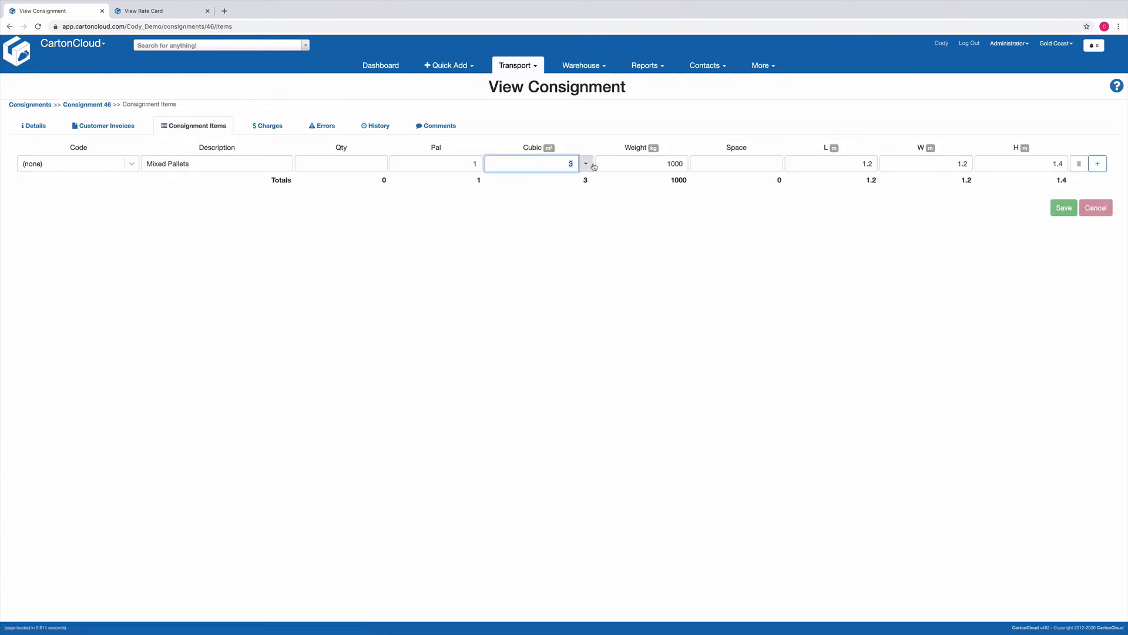
text(6)
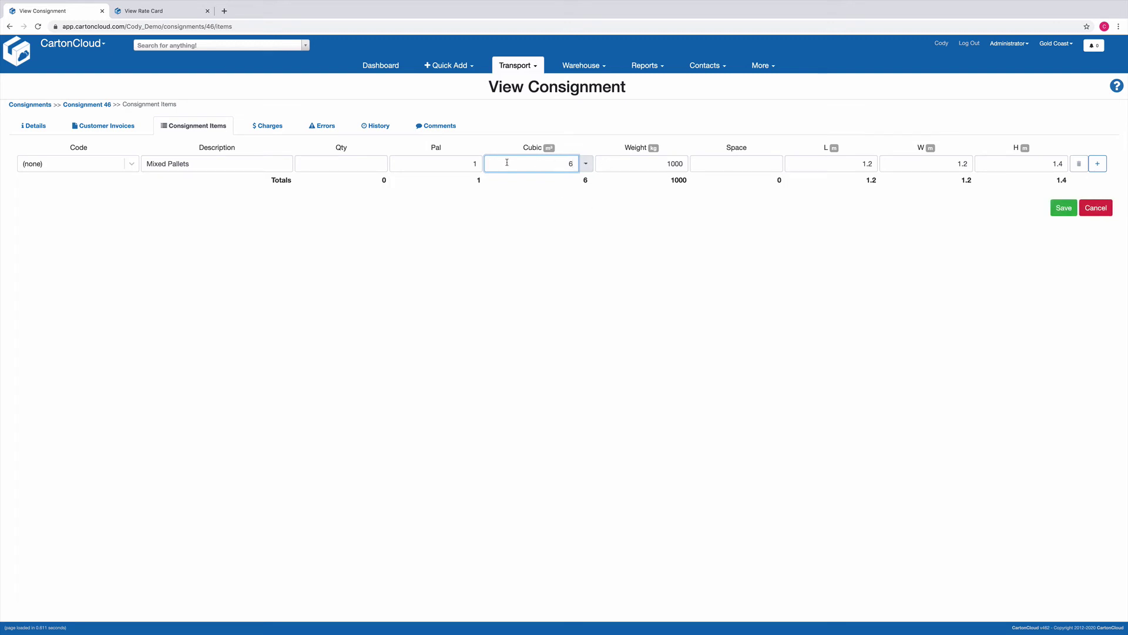
click(1064, 209)
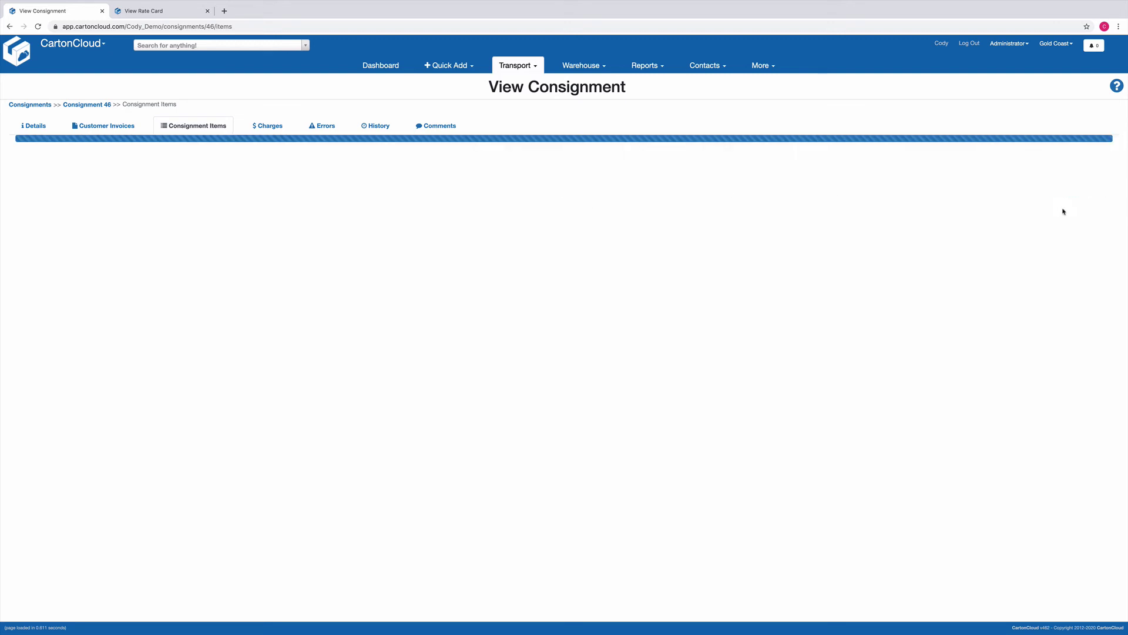
Recalculate the consignment's income charges automatically and save them in place of the existing delivery charge.
click(274, 127)
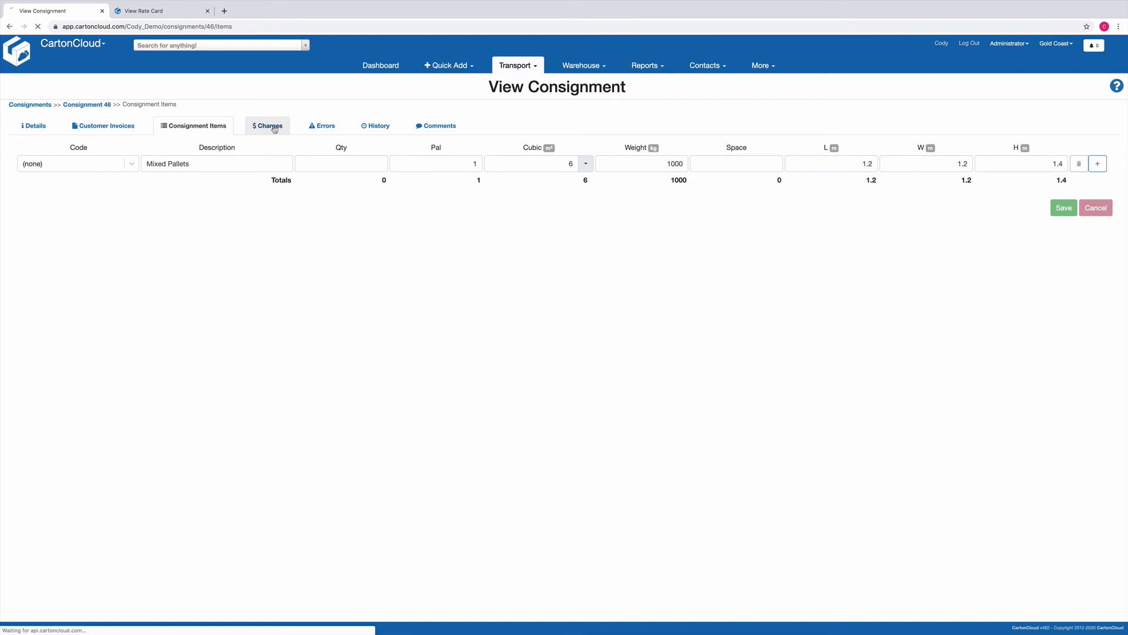
click(175, 333)
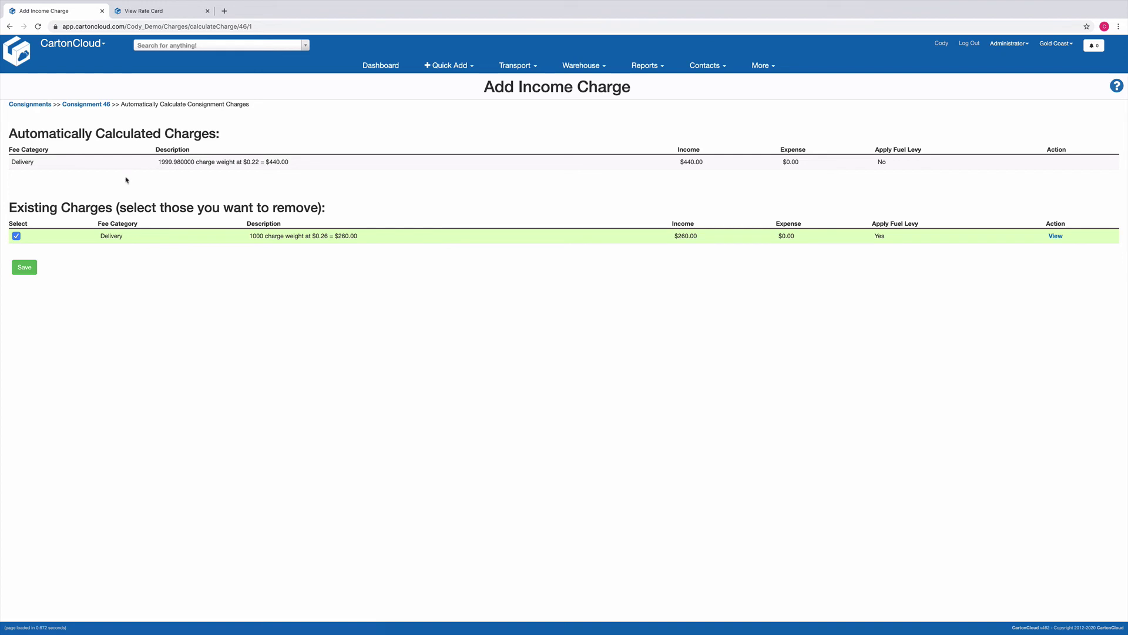
click(25, 268)
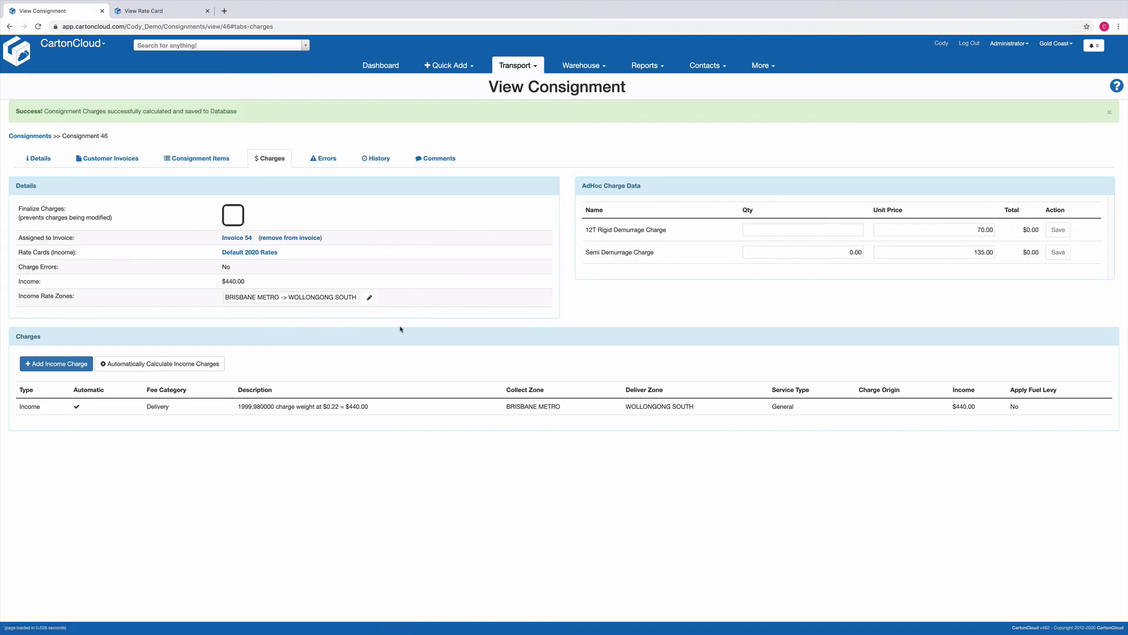
Clear the cubic of the Mixed Pallets item, set its weight to 300 kg and save the item.
click(194, 159)
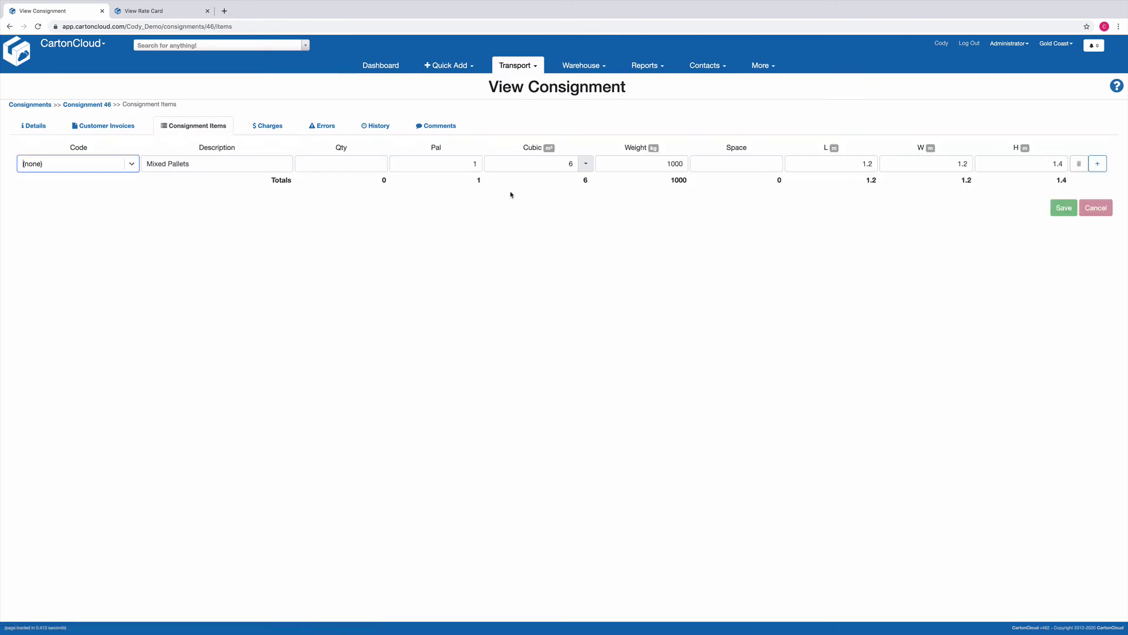
click(583, 168)
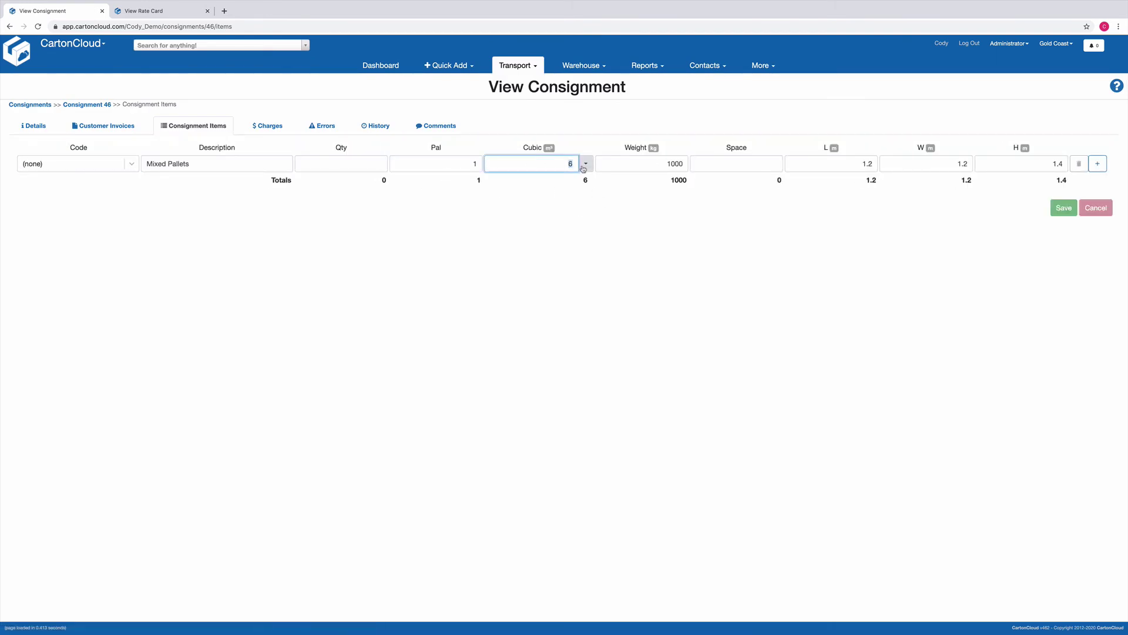
key(BackSpace)
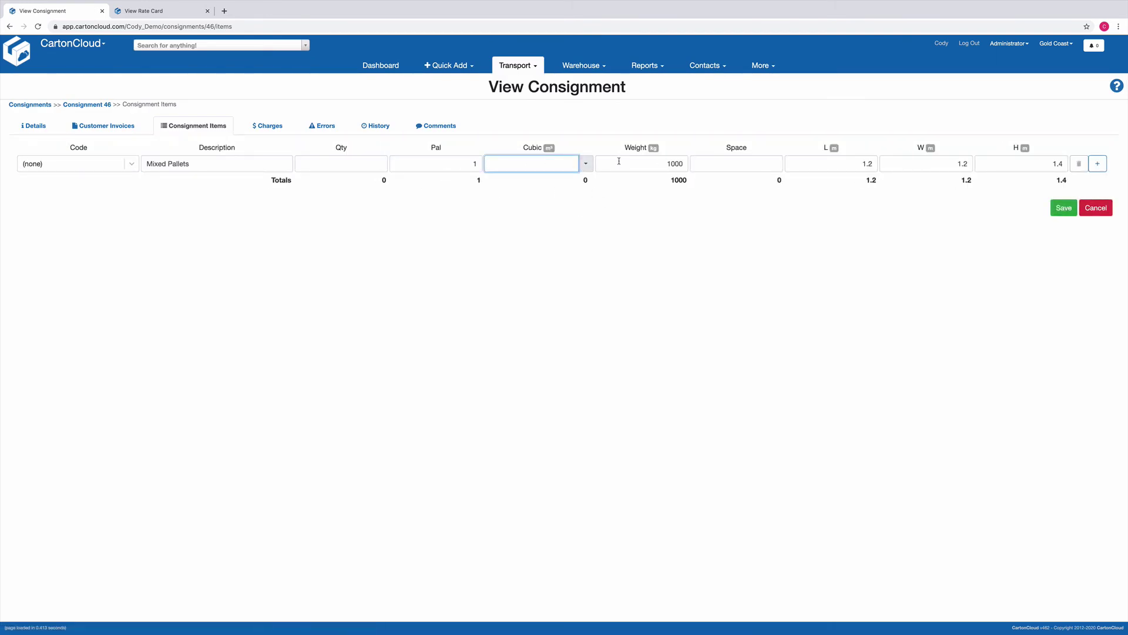
click(623, 163)
text(300)
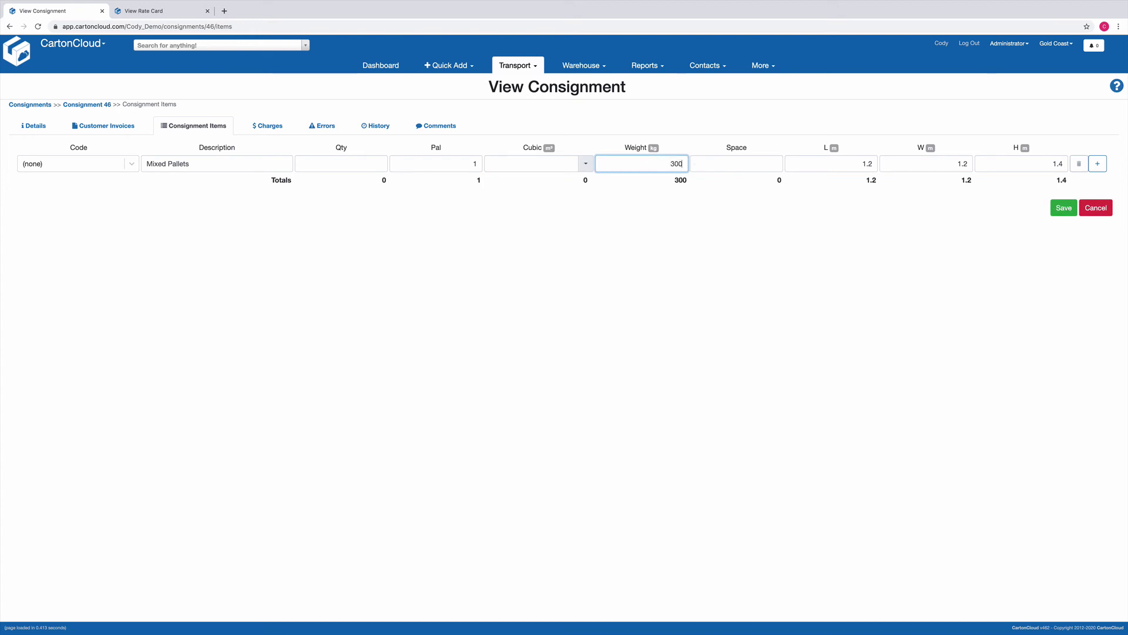
click(1064, 207)
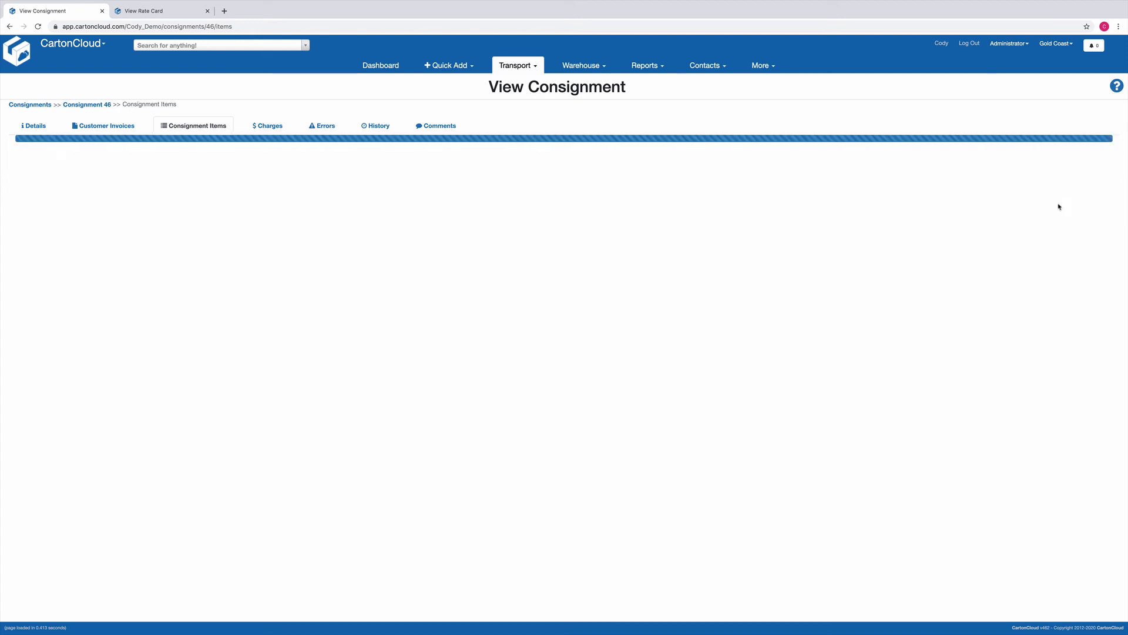
Calculate the consignment's income charges automatically and compare them with the sliding scale ranges on the Bris - Wollongong South rate.
click(260, 127)
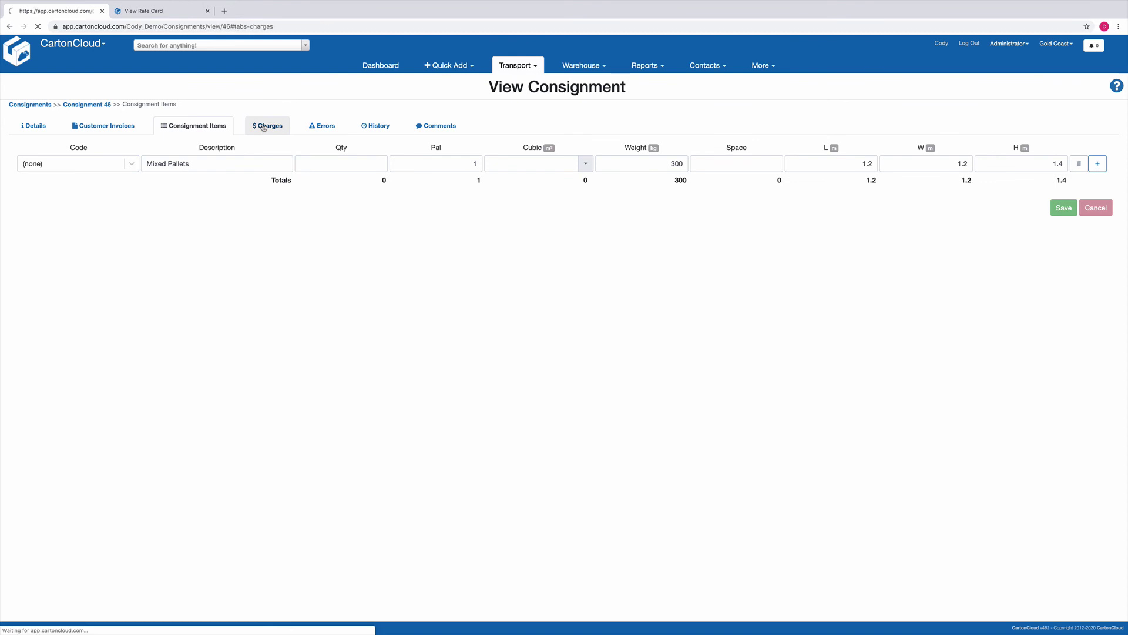
click(191, 331)
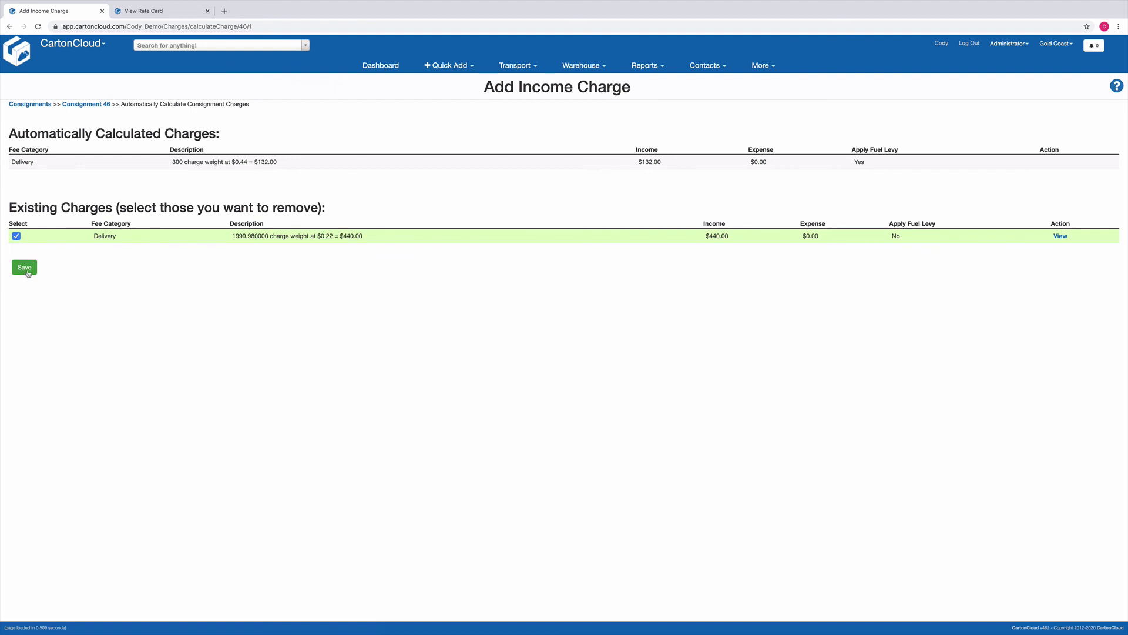
click(147, 10)
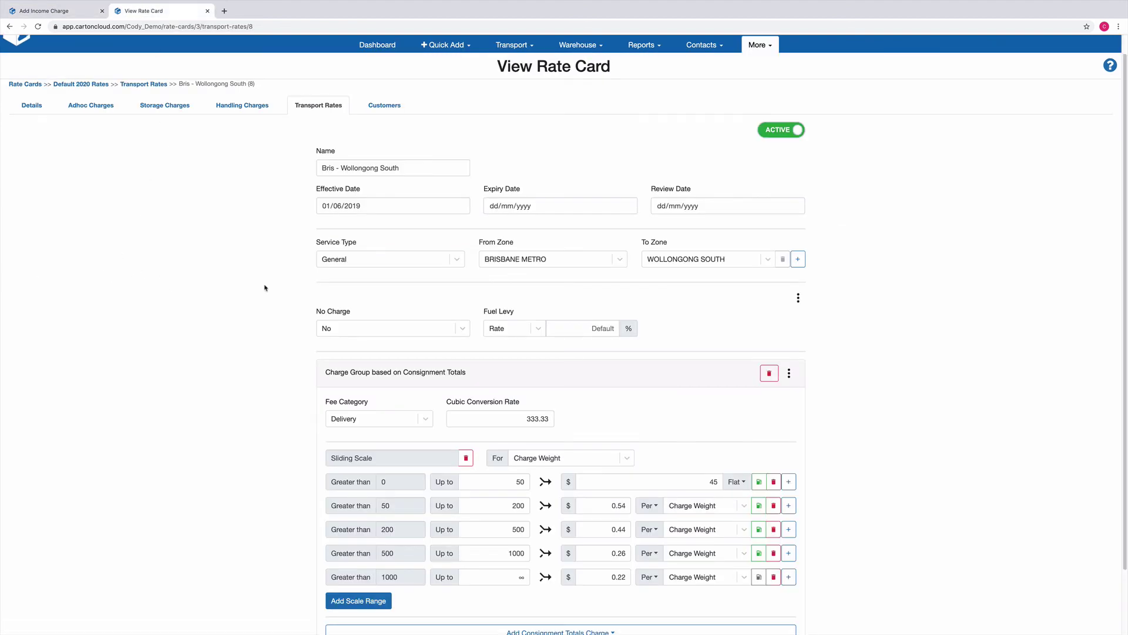
scroll(257, 305, down, 2)
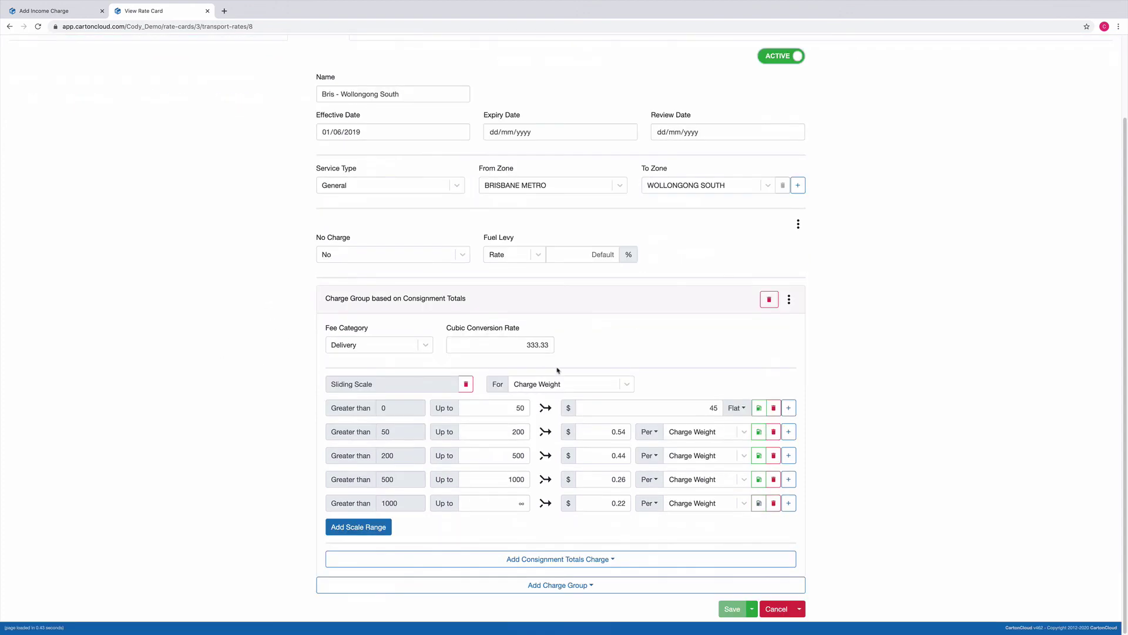